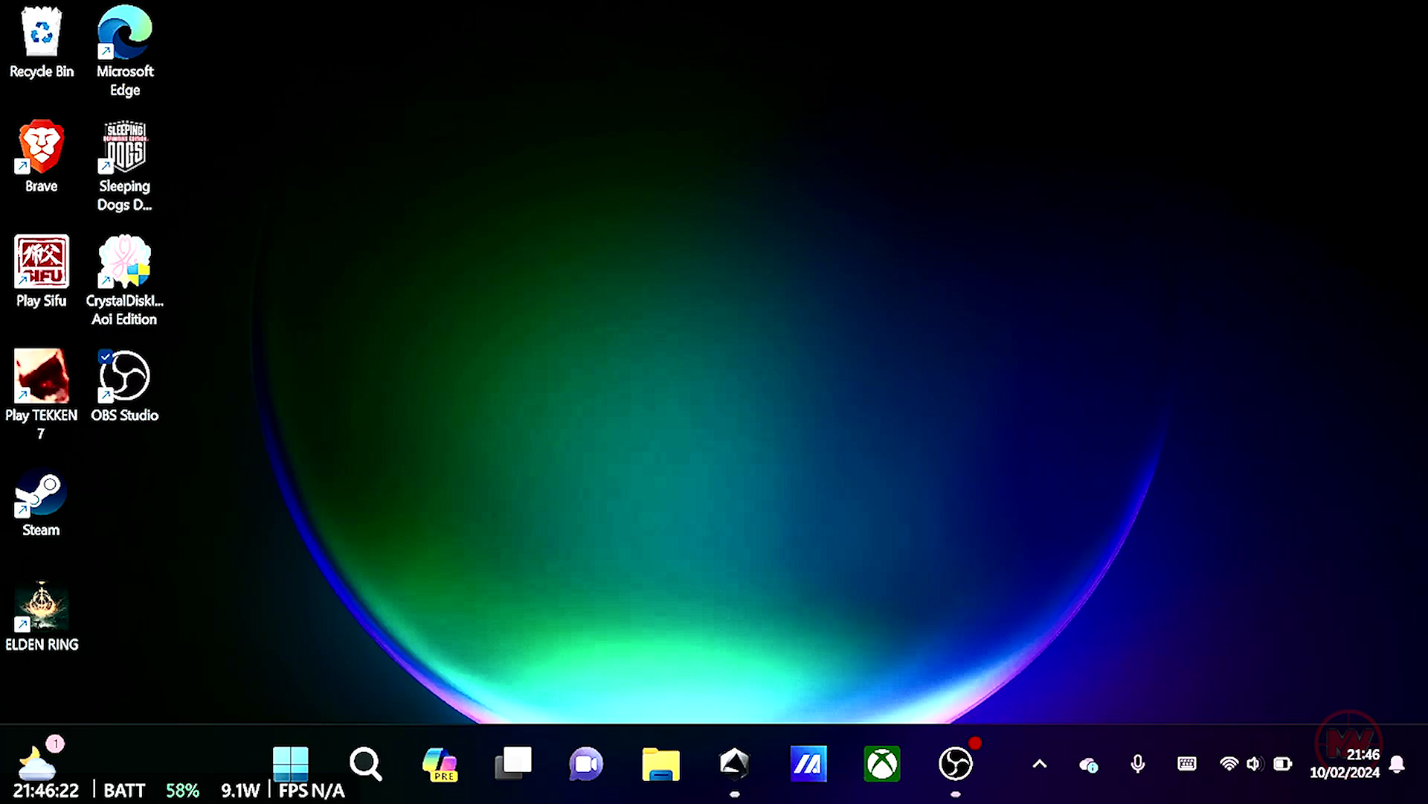
{"action": "left_click", "coordinate": [1040, 764]}
{"action": "left_click", "coordinate": [124, 383]}
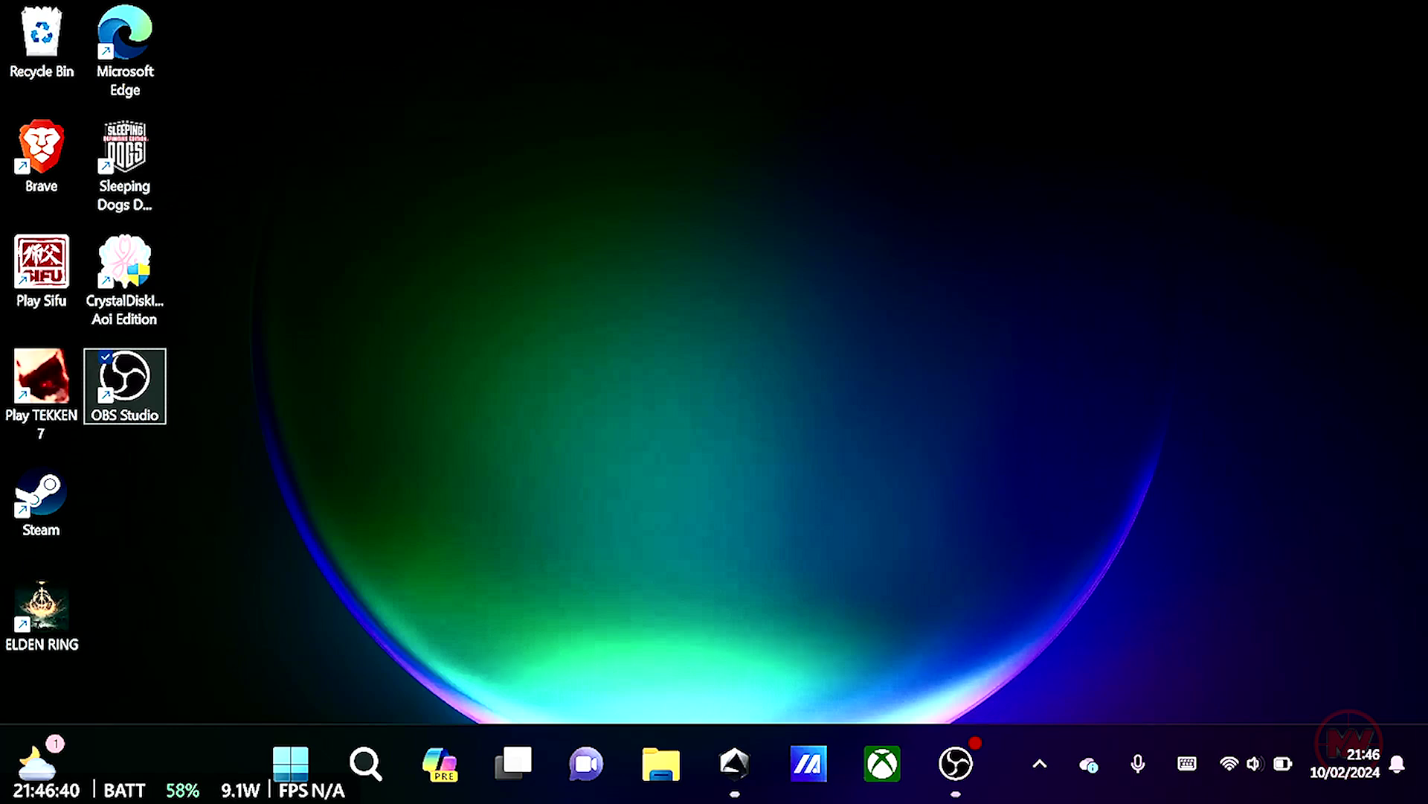
Open the Power & battery page in the system section of Windows Settings.
{"action": "key", "text": "super"}
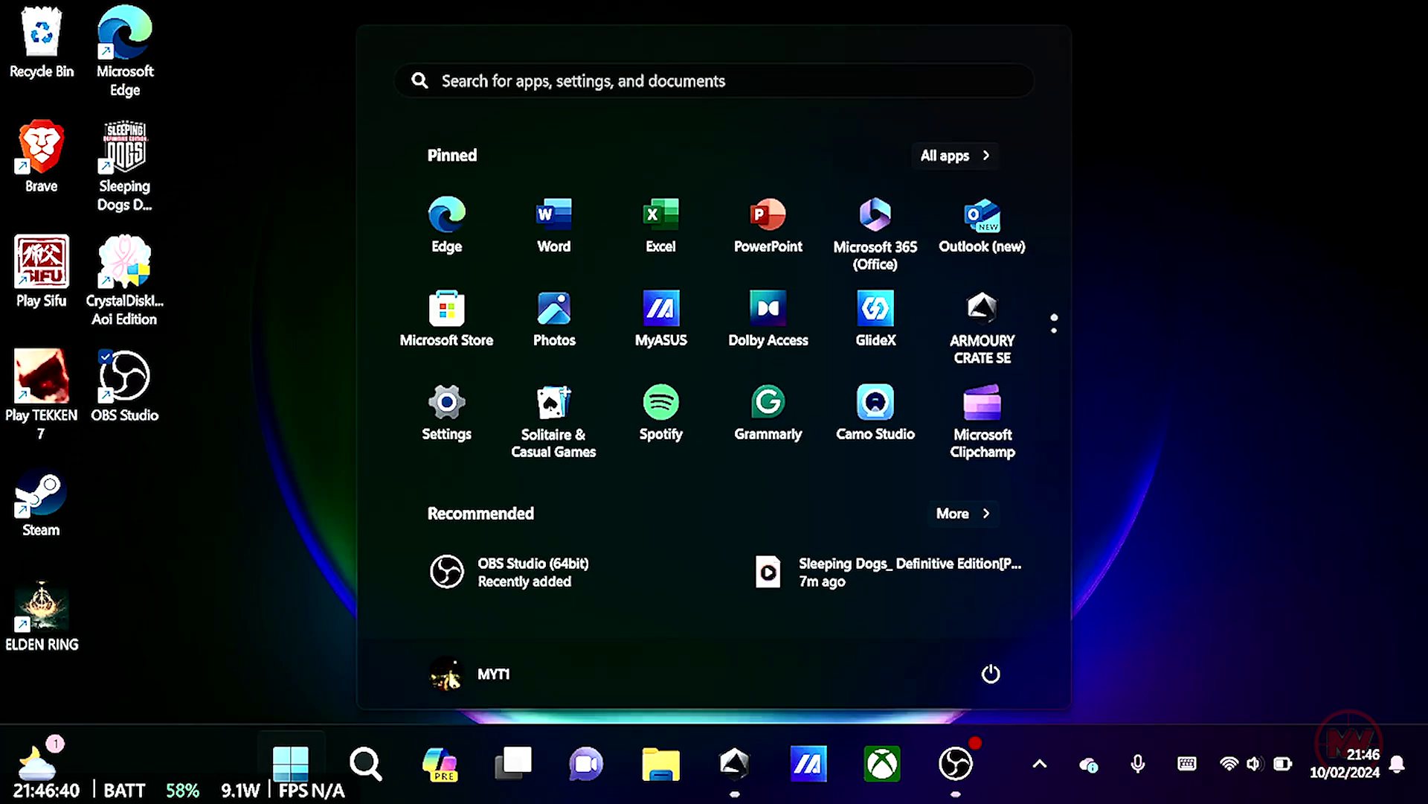
{"action": "left_click", "coordinate": [446, 413]}
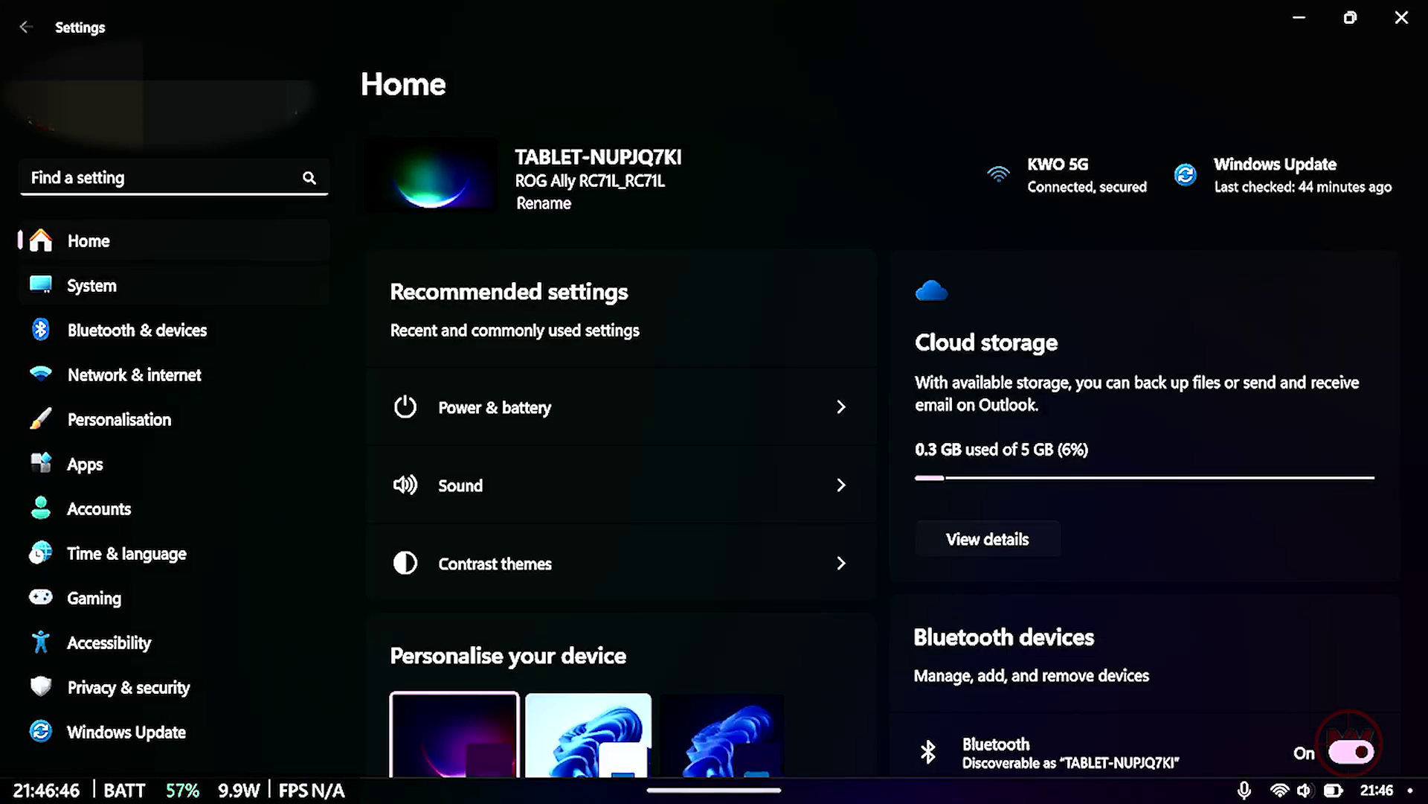
{"action": "left_click", "coordinate": [91, 285]}
{"action": "scroll", "coordinate": [882, 446], "scroll_direction": "down", "scroll_amount": 2}
{"action": "scroll", "coordinate": [893, 446], "scroll_direction": "down", "scroll_amount": 1}
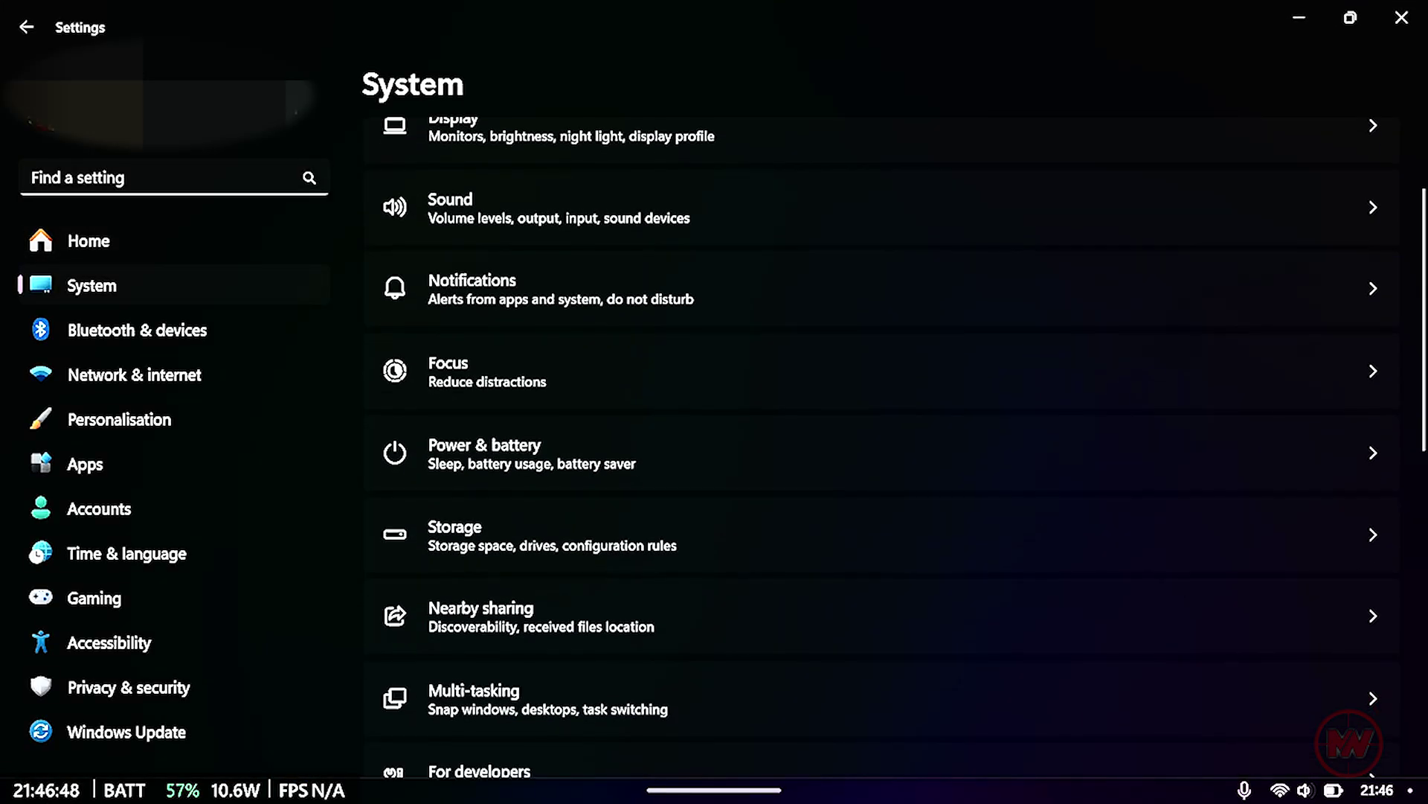
{"action": "left_click", "coordinate": [531, 453]}
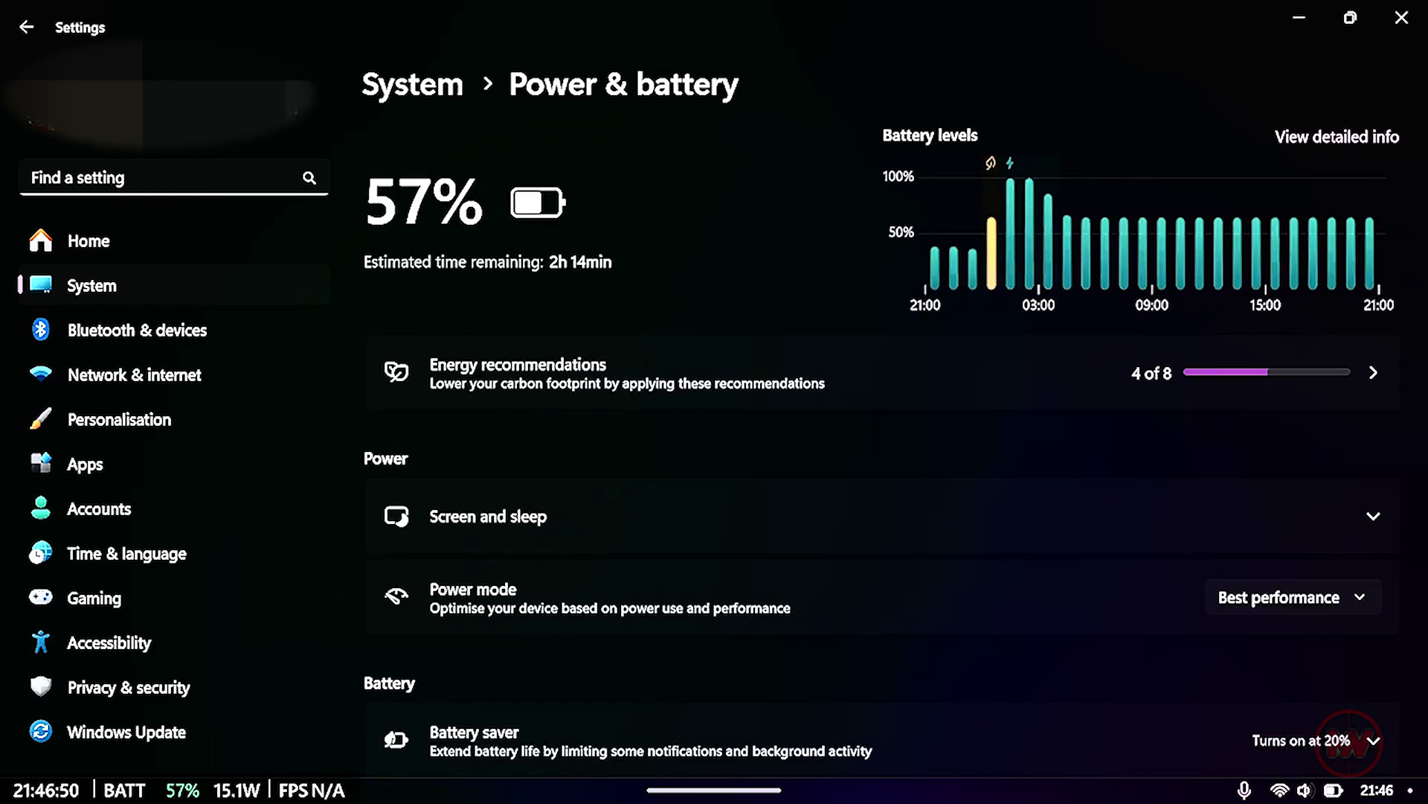
Expand the Screen and sleep options and review the timeouts for battery and plugged-in use.
{"action": "scroll", "coordinate": [881, 446], "scroll_direction": "down", "scroll_amount": 2}
{"action": "left_click", "coordinate": [882, 362]}
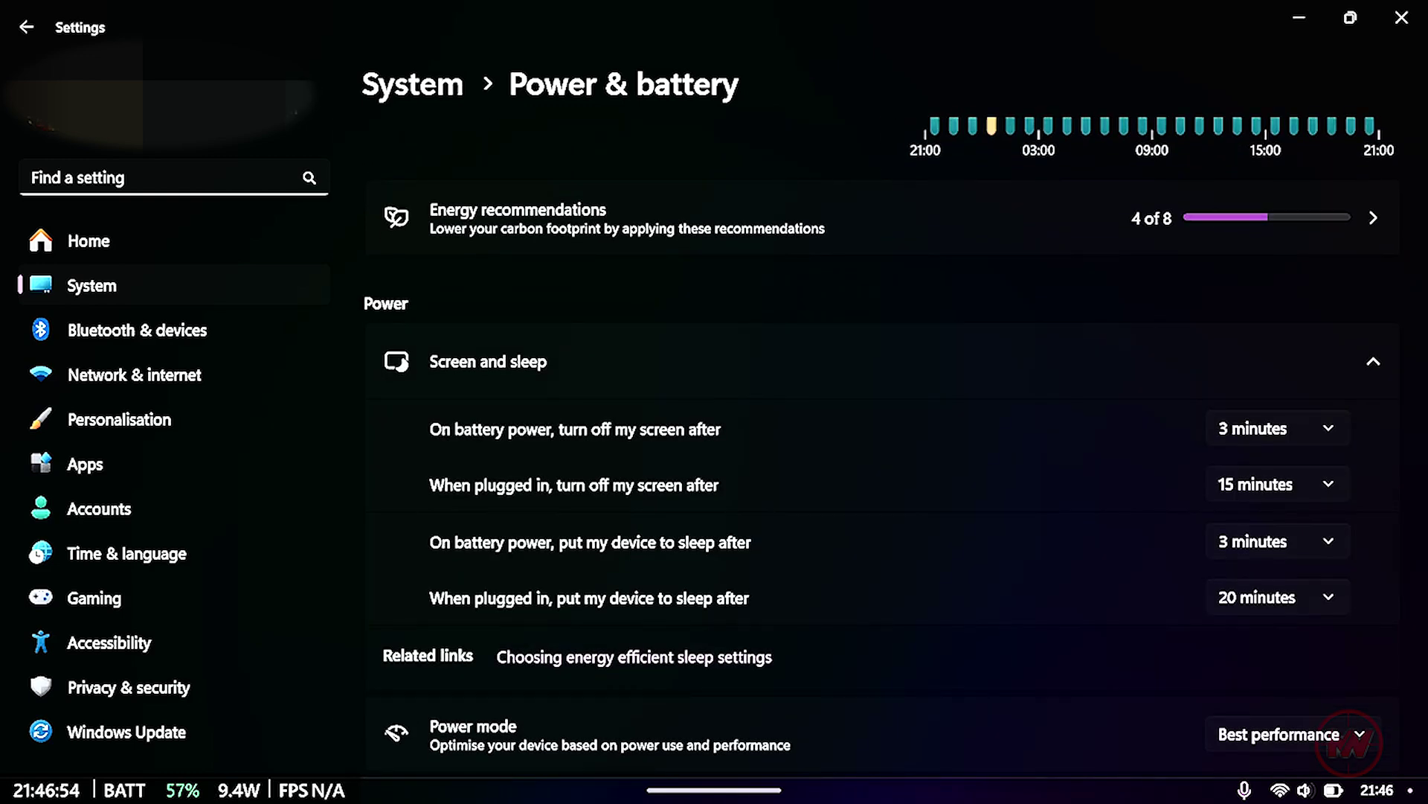
{"action": "scroll", "coordinate": [882, 476], "scroll_direction": "down", "scroll_amount": 2}
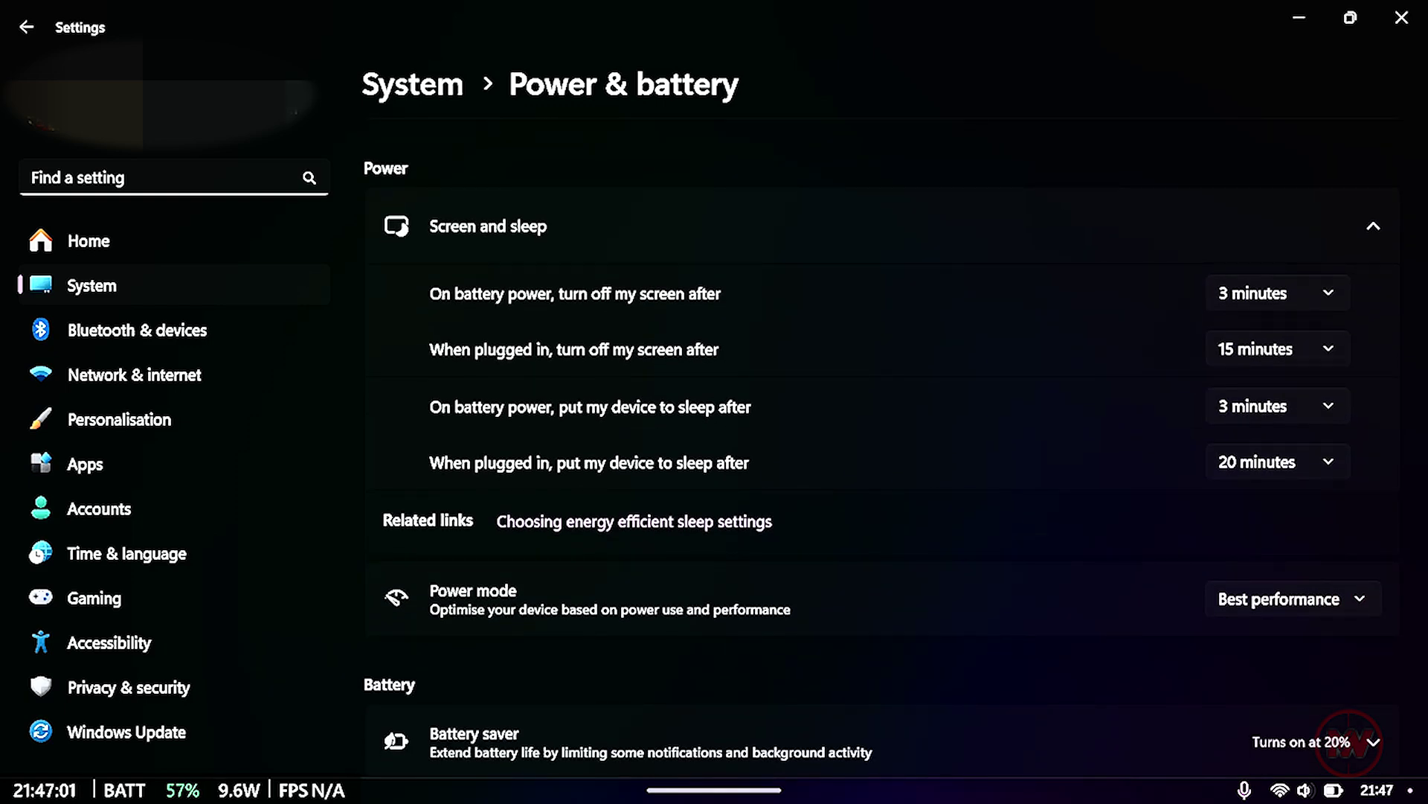
{"action": "scroll", "coordinate": [882, 446], "scroll_direction": "down", "scroll_amount": 2}
{"action": "scroll", "coordinate": [881, 447], "scroll_direction": "up", "scroll_amount": 2}
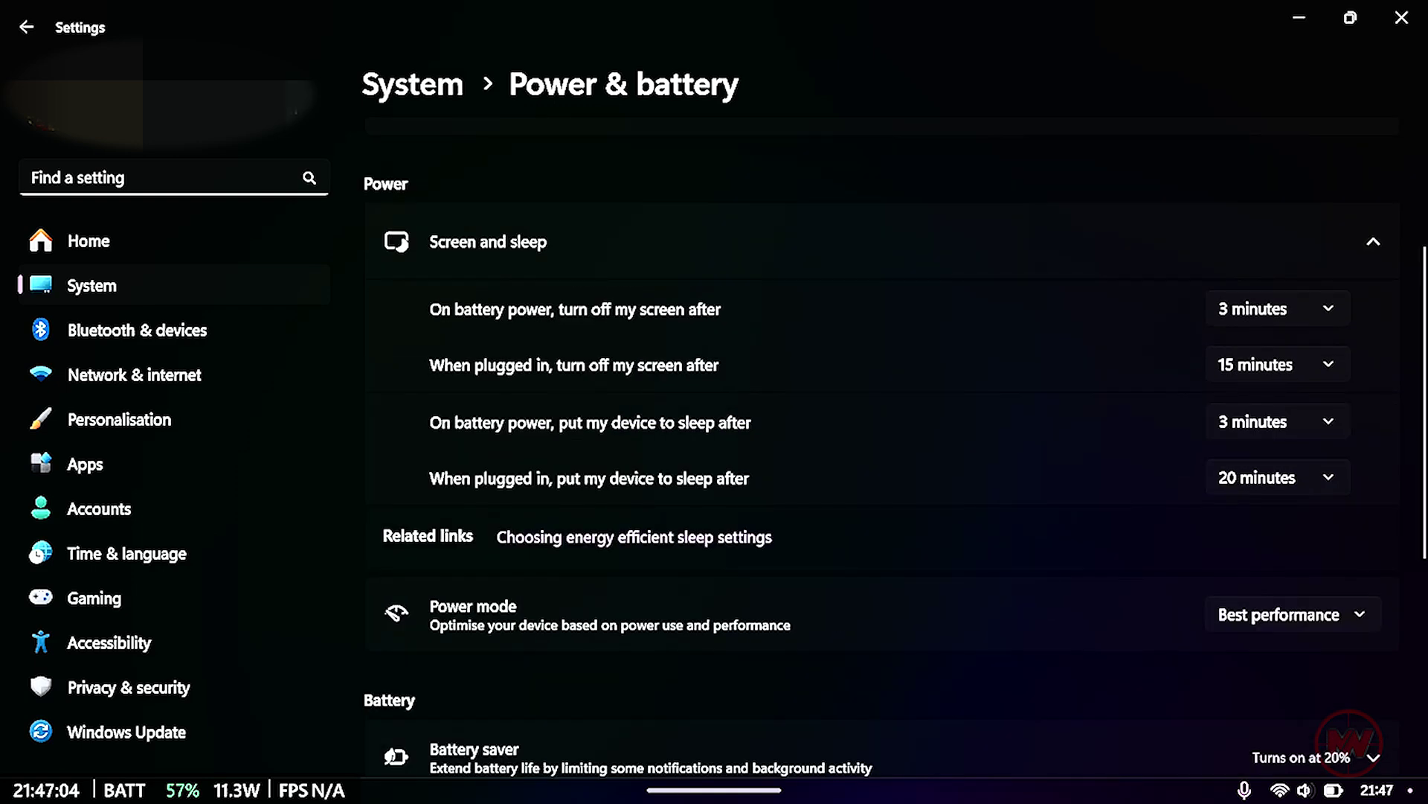
Examine the available timeout choices for turning off the screen when plugged in, without changing the selection.
{"action": "left_click", "coordinate": [1277, 364]}
{"action": "left_click", "coordinate": [1277, 364]}
{"action": "left_click", "coordinate": [1278, 365]}
{"action": "scroll", "coordinate": [1291, 364], "scroll_direction": "down", "scroll_amount": 3}
{"action": "key", "text": "Escape"}
{"action": "left_click", "coordinate": [1277, 365]}
{"action": "scroll", "coordinate": [1294, 360], "scroll_direction": "down", "scroll_amount": 3}
{"action": "scroll", "coordinate": [1293, 361], "scroll_direction": "up", "scroll_amount": 1}
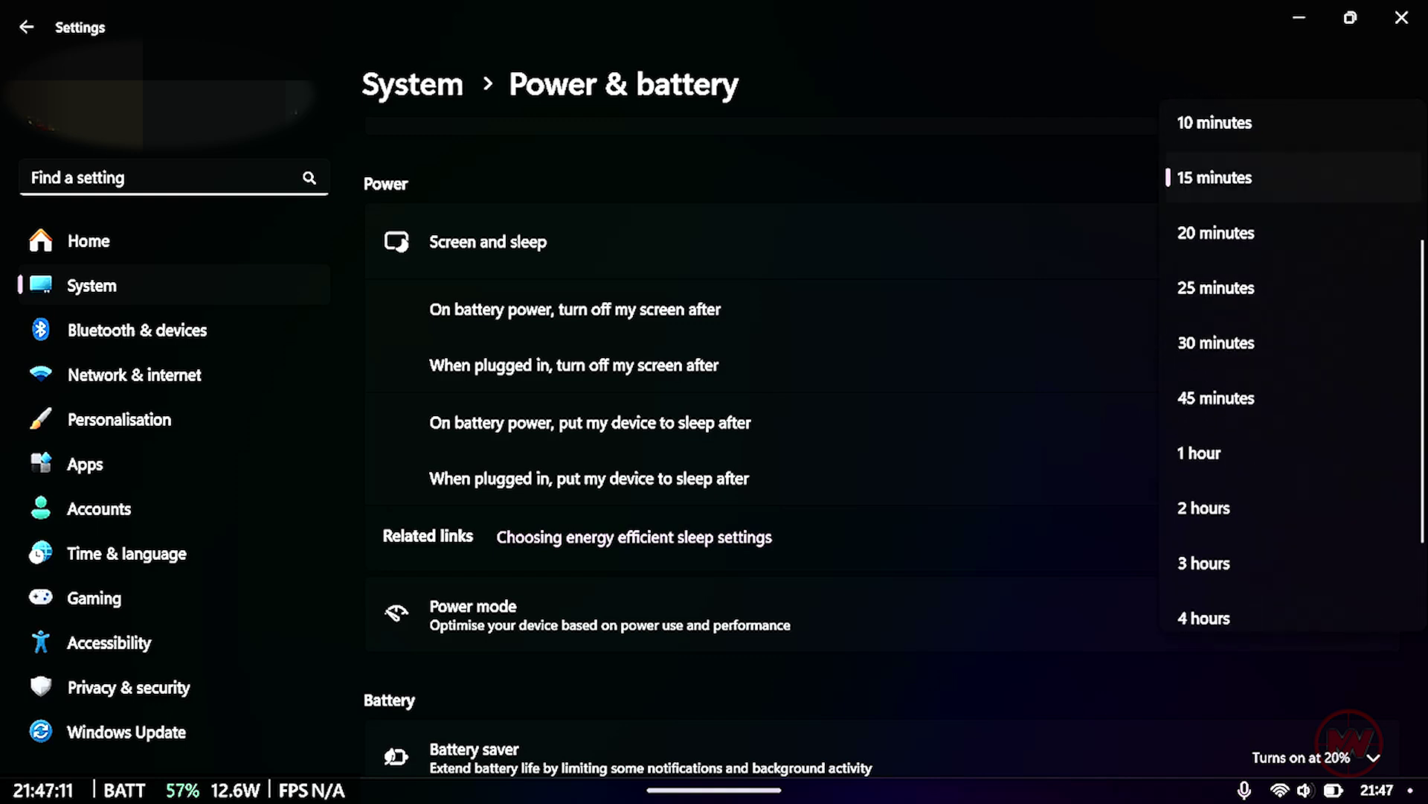
{"action": "key", "text": "Escape"}
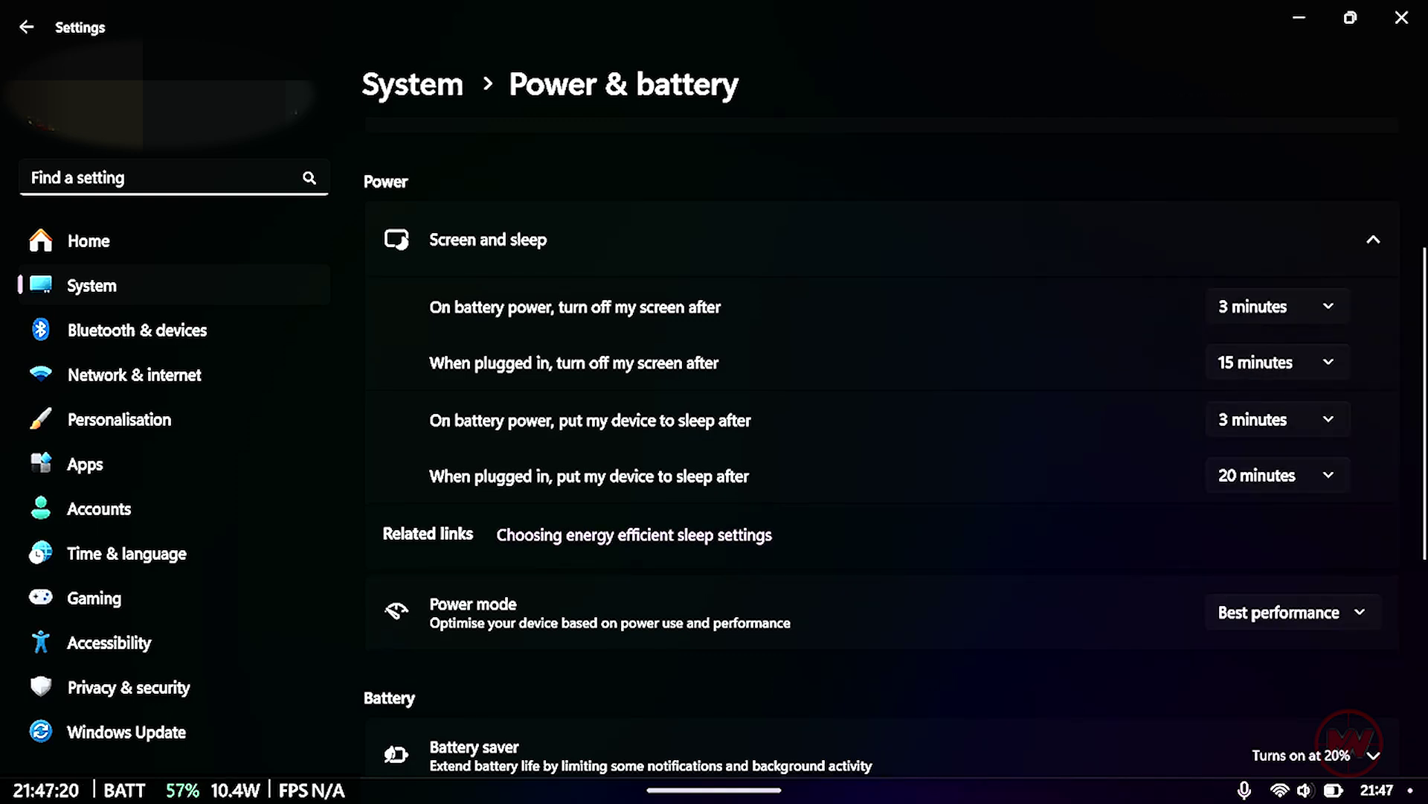
{"action": "key", "text": "Return"}
{"action": "key", "text": "Escape"}
Search the settings for "Lock" and open the Lock screen settings.
{"action": "left_click", "coordinate": [160, 177]}
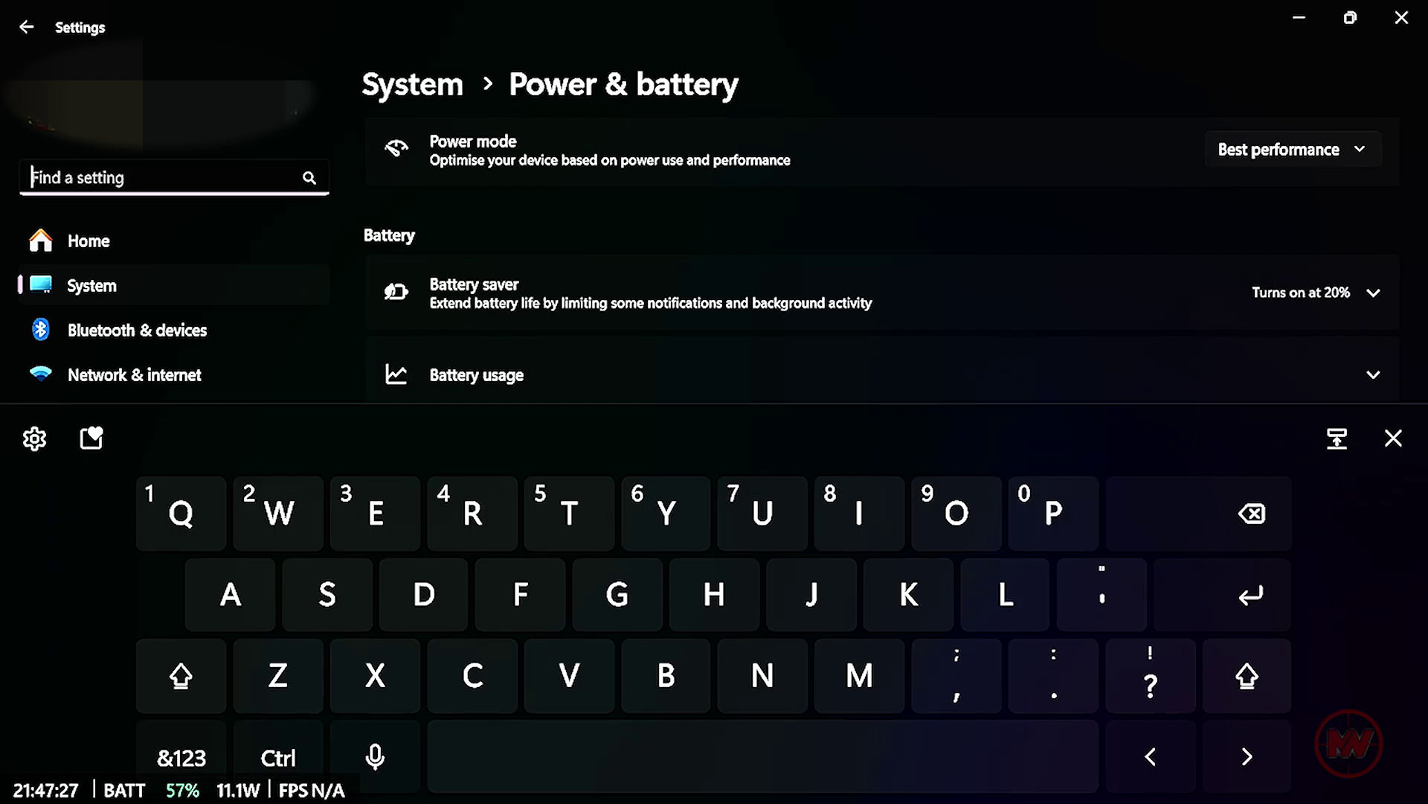
{"action": "type", "text": "Lofk"}
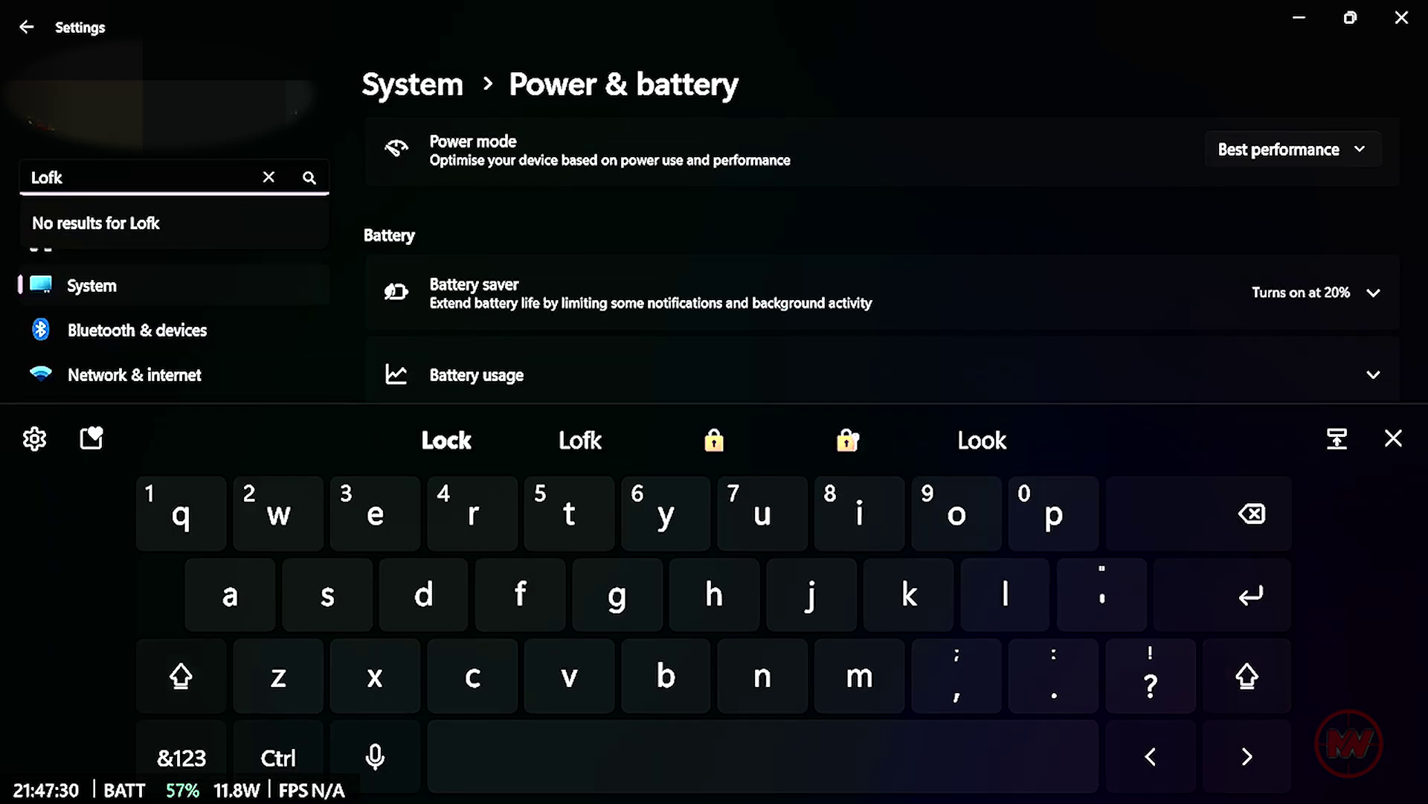
{"action": "key", "text": "BackSpace"}
{"action": "key", "text": "BackSpace"}
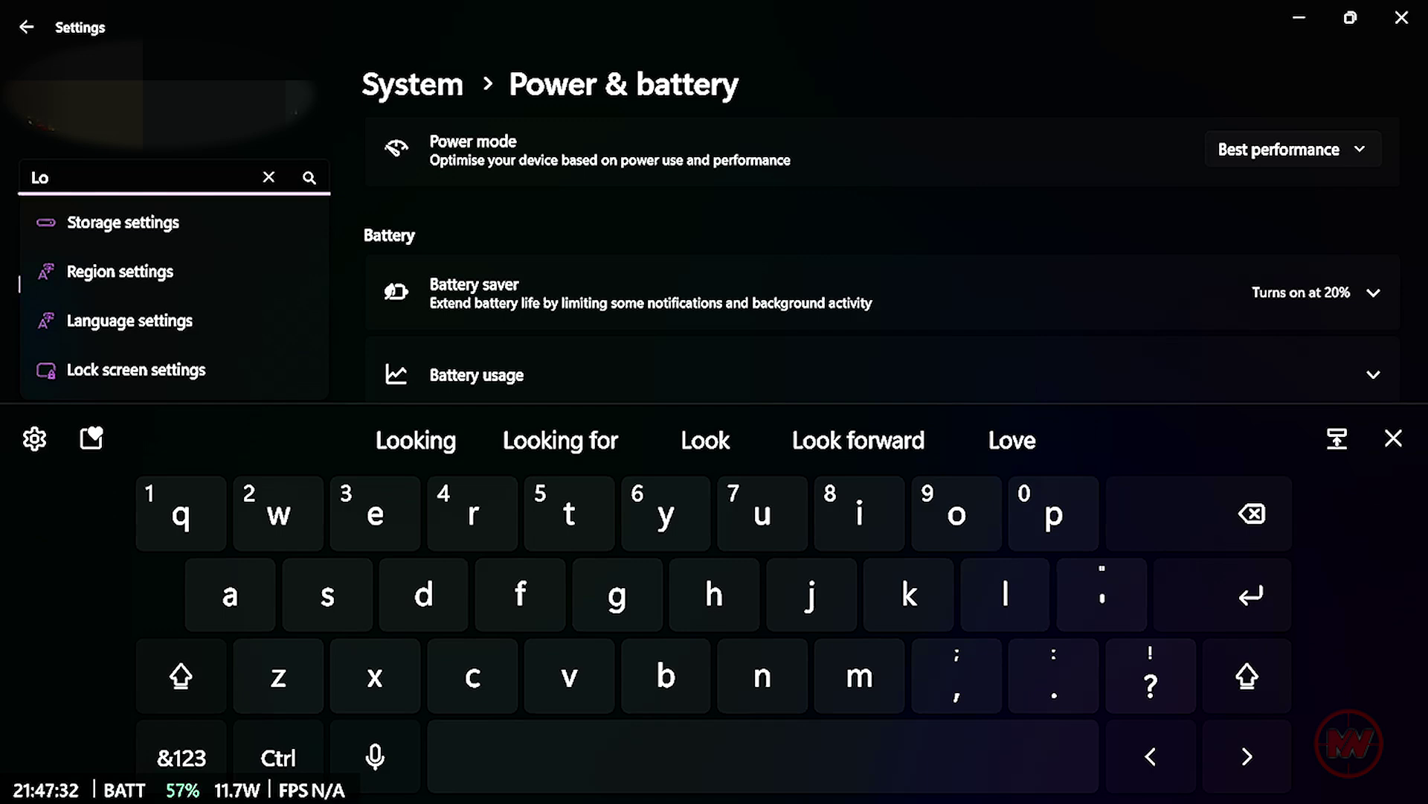
{"action": "type", "text": "ck"}
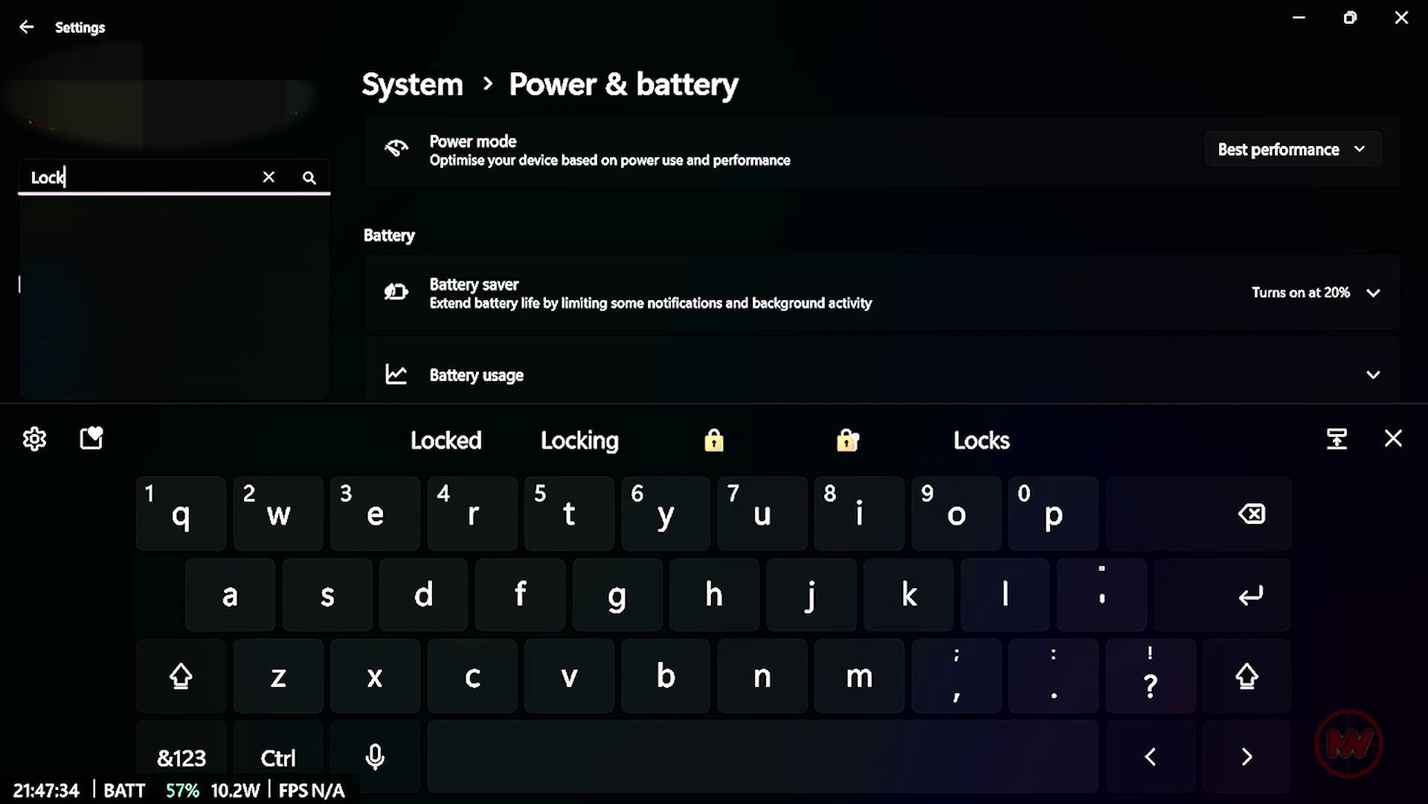
{"action": "left_click", "coordinate": [136, 222]}
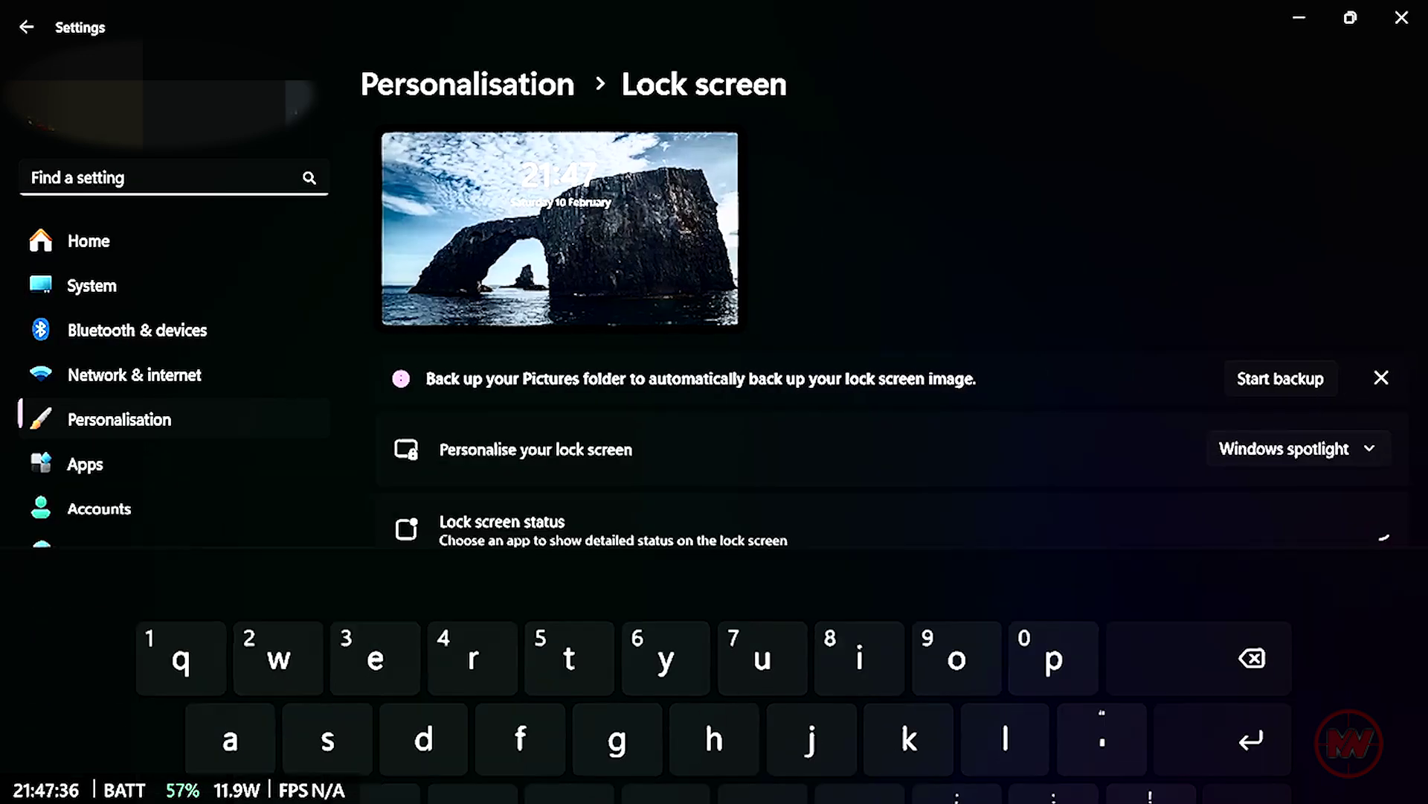
Look through the lock screen options and open the related Screen saver settings.
{"action": "scroll", "coordinate": [881, 447], "scroll_direction": "down", "scroll_amount": 2}
{"action": "scroll", "coordinate": [881, 447], "scroll_direction": "down", "scroll_amount": 2}
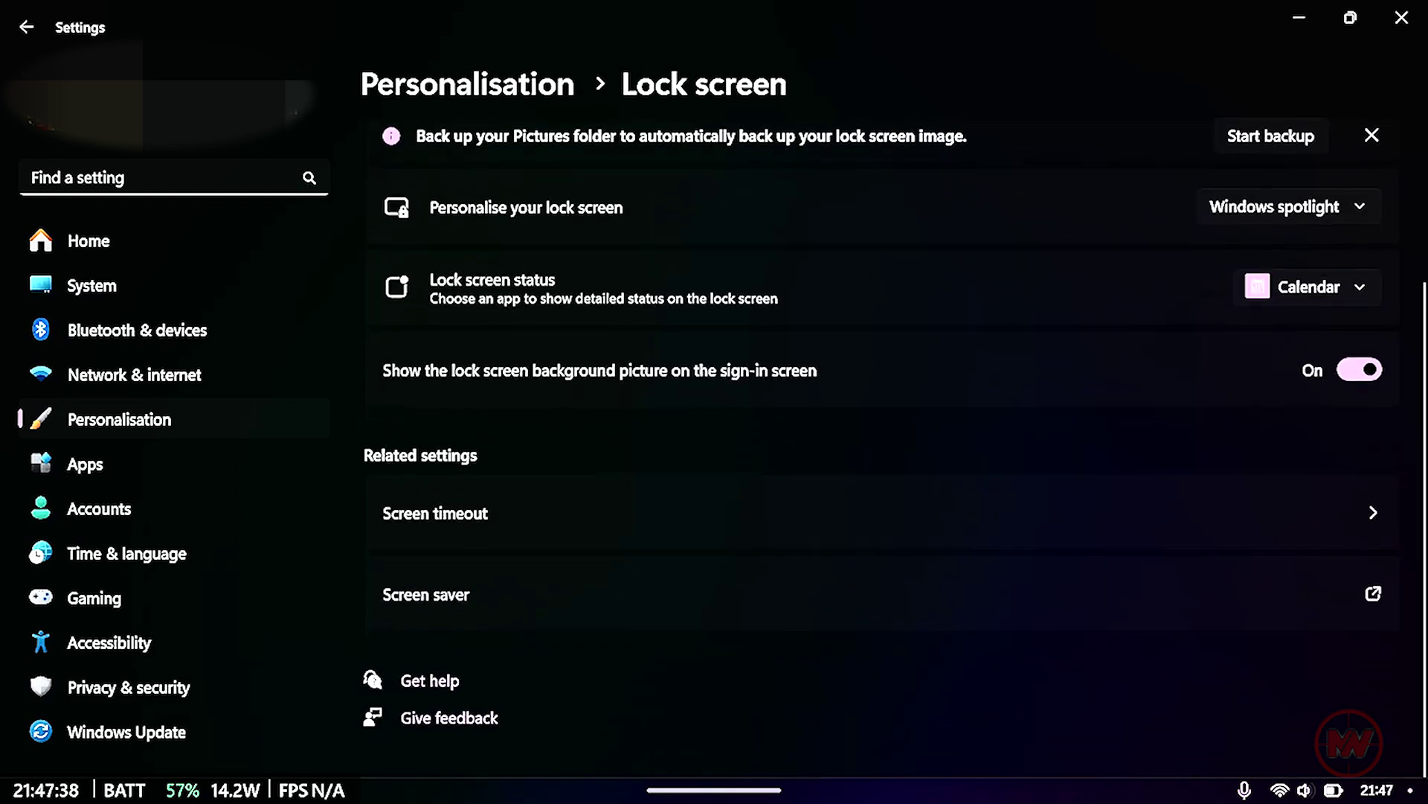
{"action": "scroll", "coordinate": [855, 447], "scroll_direction": "up", "scroll_amount": 2}
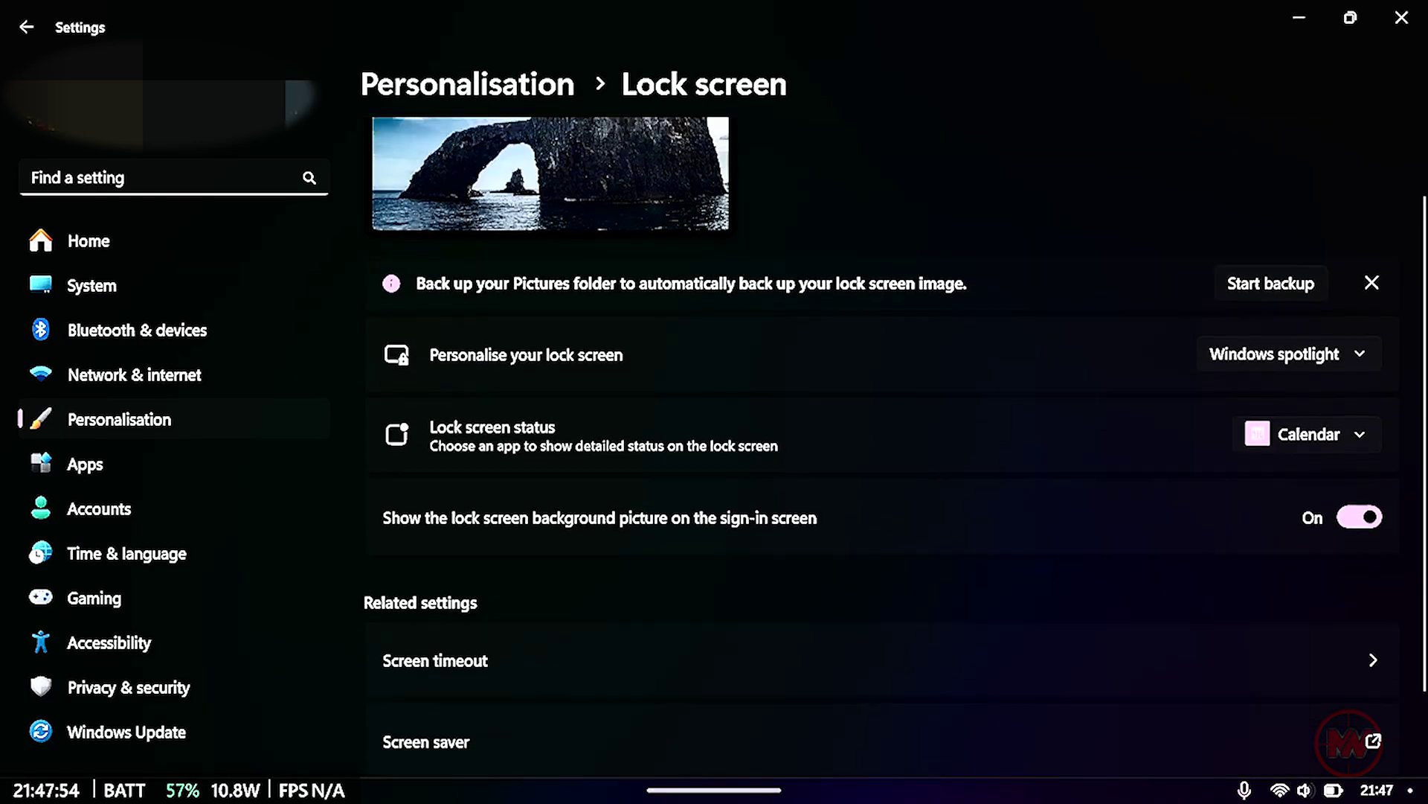
{"action": "scroll", "coordinate": [856, 447], "scroll_direction": "down", "scroll_amount": 2}
{"action": "left_click", "coordinate": [881, 614]}
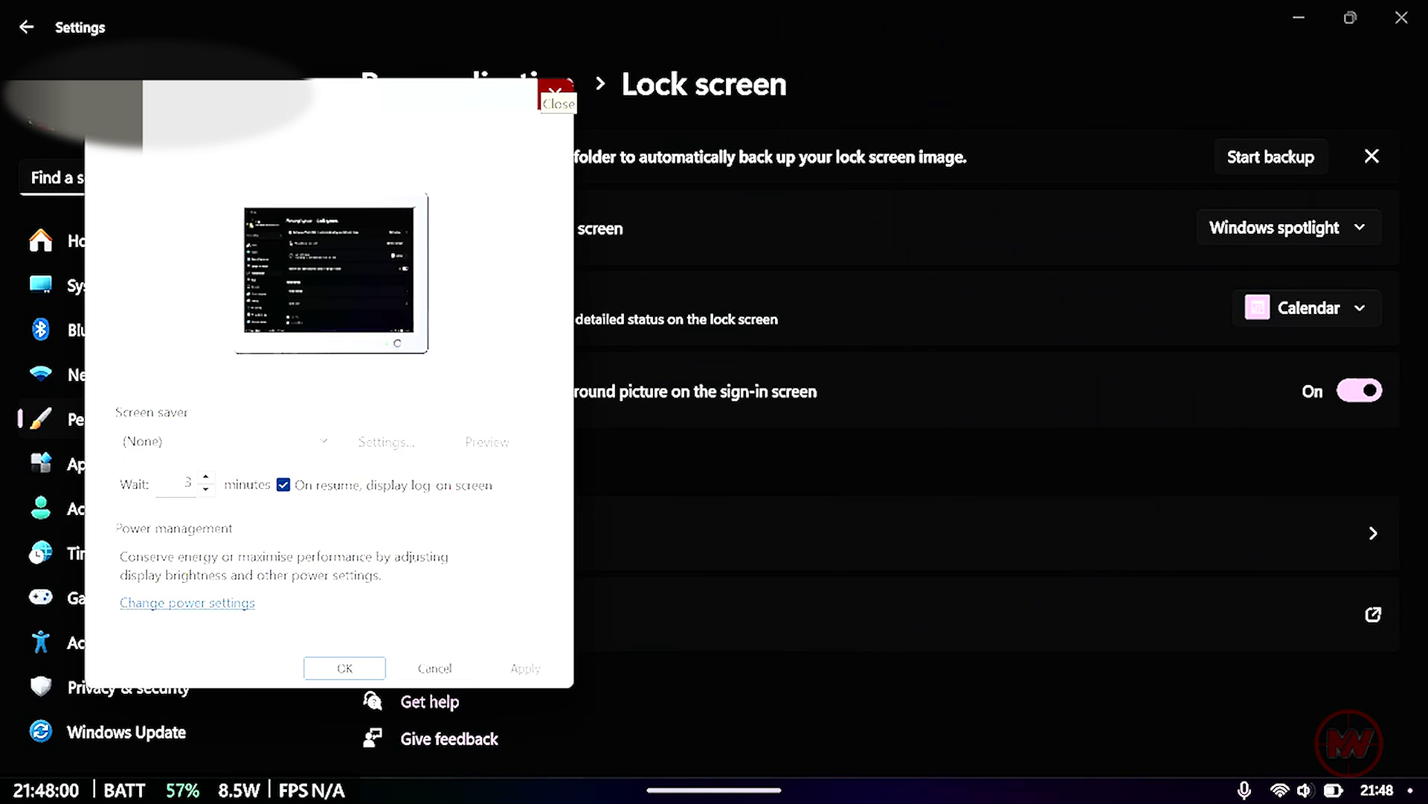
Select Bubbles as the screen saver.
{"action": "left_click", "coordinate": [226, 440]}
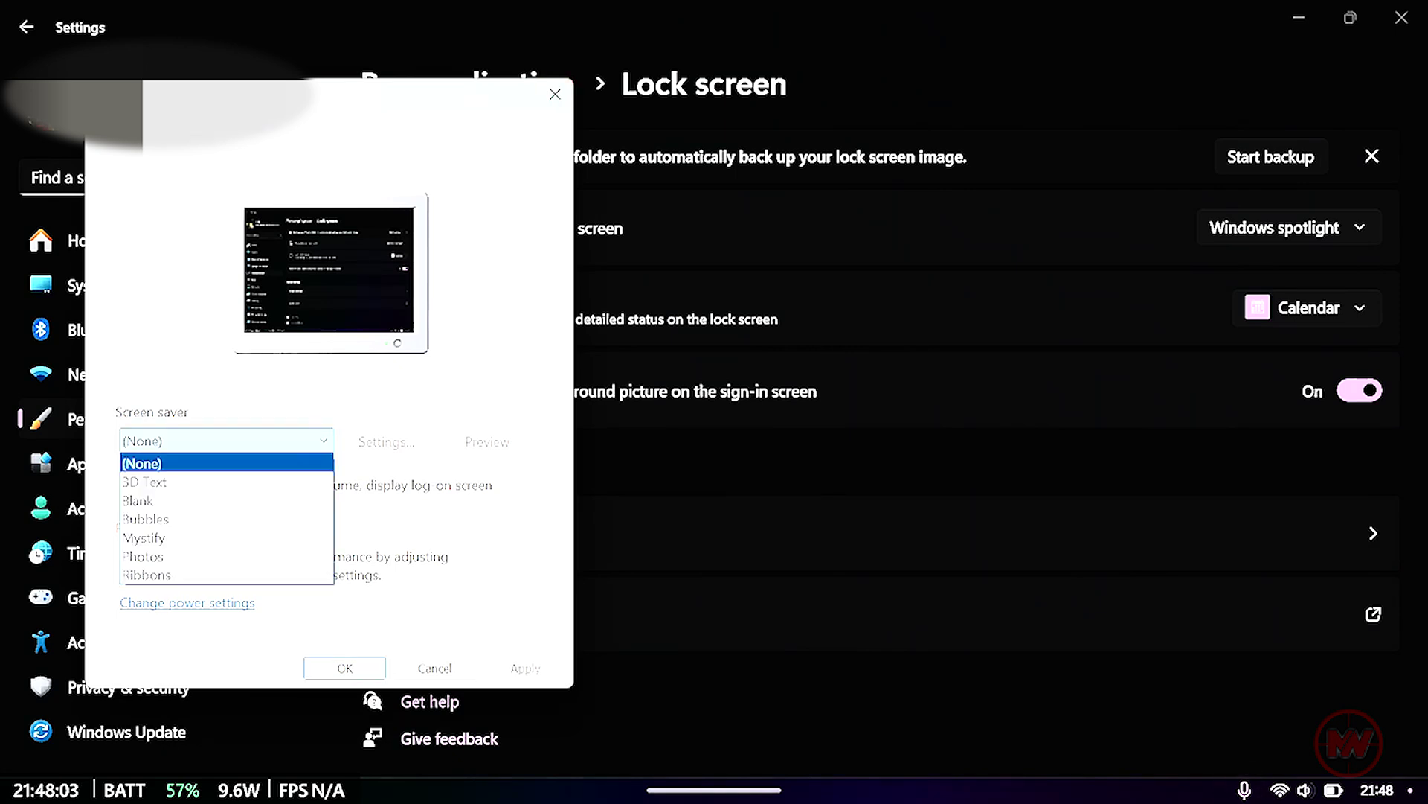
{"action": "left_click", "coordinate": [145, 518]}
{"action": "left_click", "coordinate": [223, 440]}
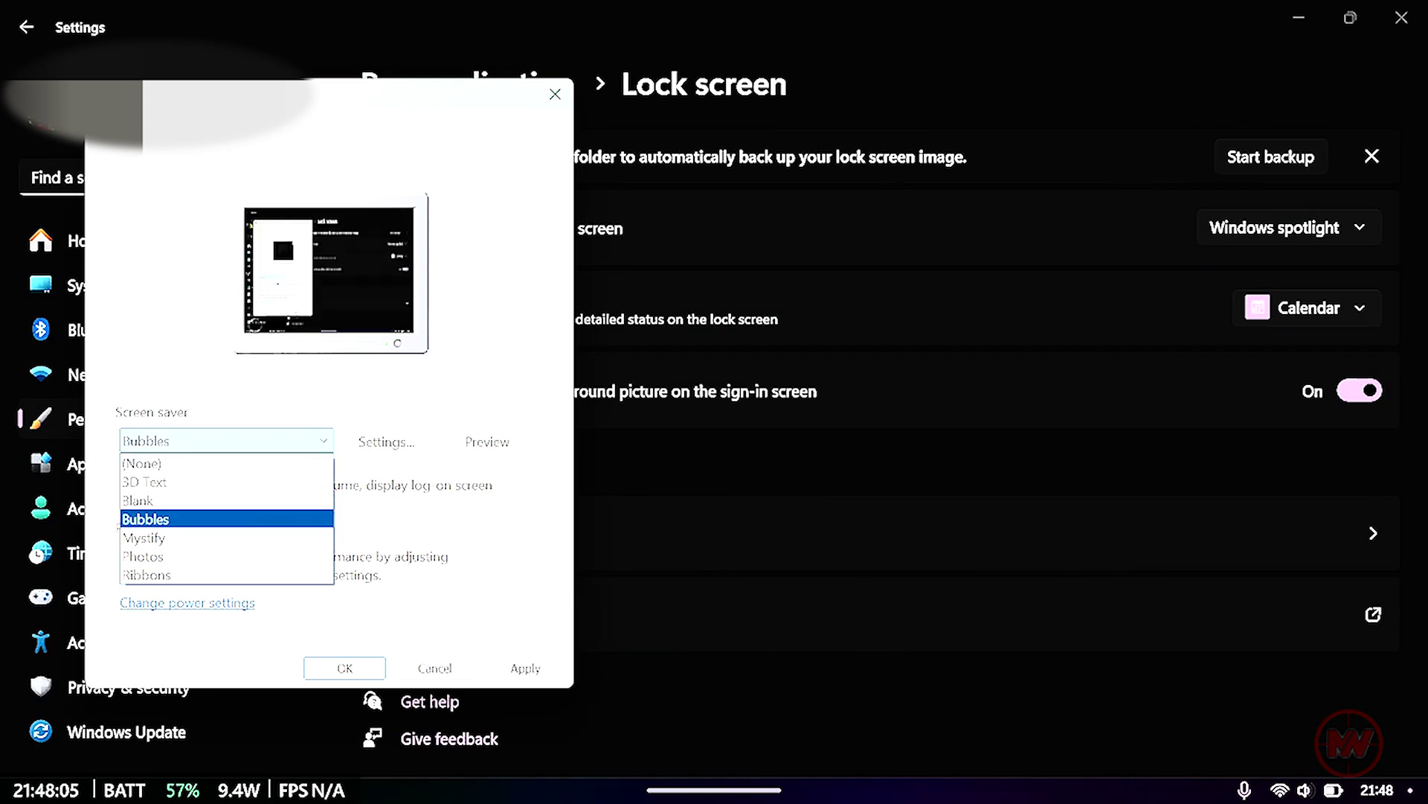
{"action": "left_click", "coordinate": [175, 517]}
{"action": "right_click", "coordinate": [1138, 763]}
Select Blank as the screen saver and close the screen saver settings.
{"action": "left_click", "coordinate": [226, 440]}
{"action": "left_click", "coordinate": [138, 499]}
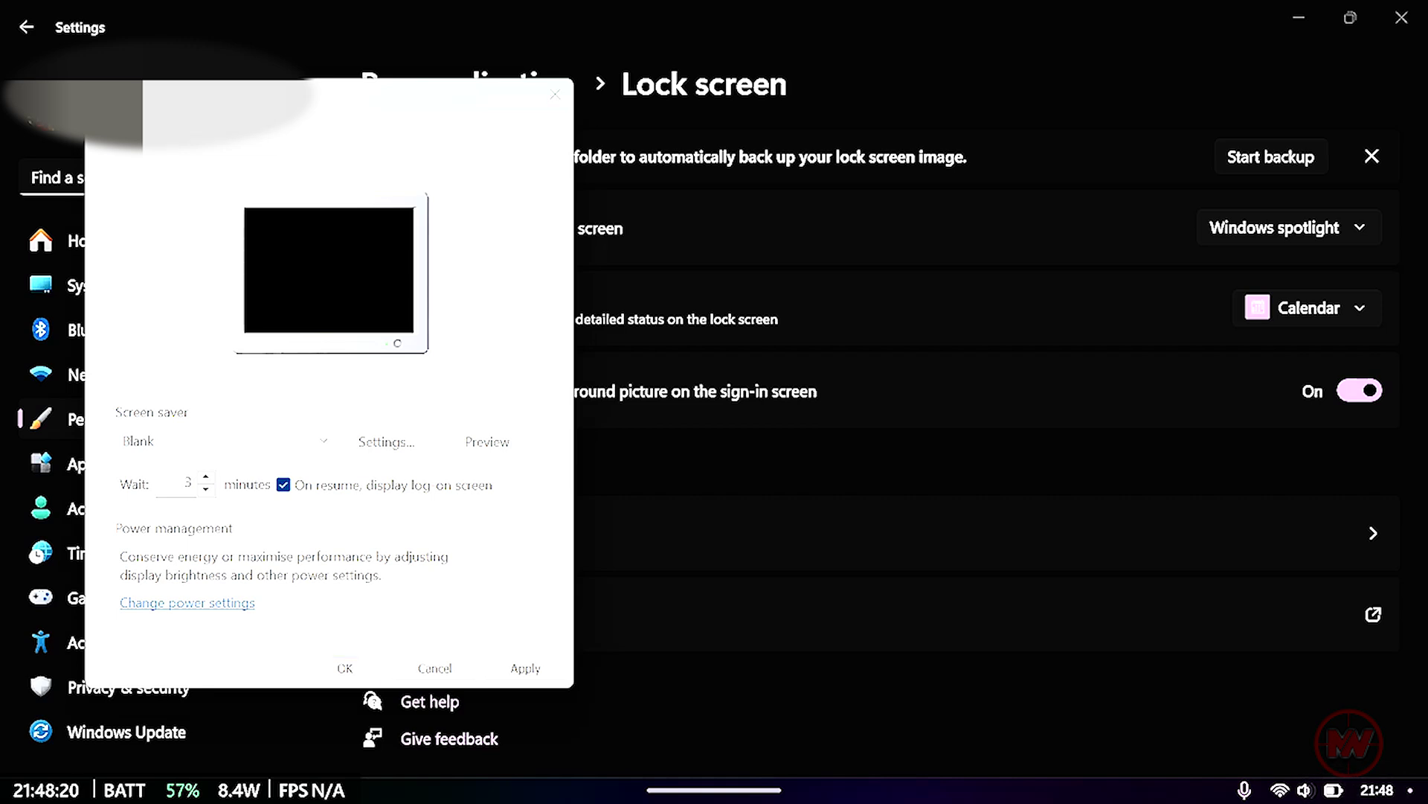
{"action": "right_click", "coordinate": [1171, 774]}
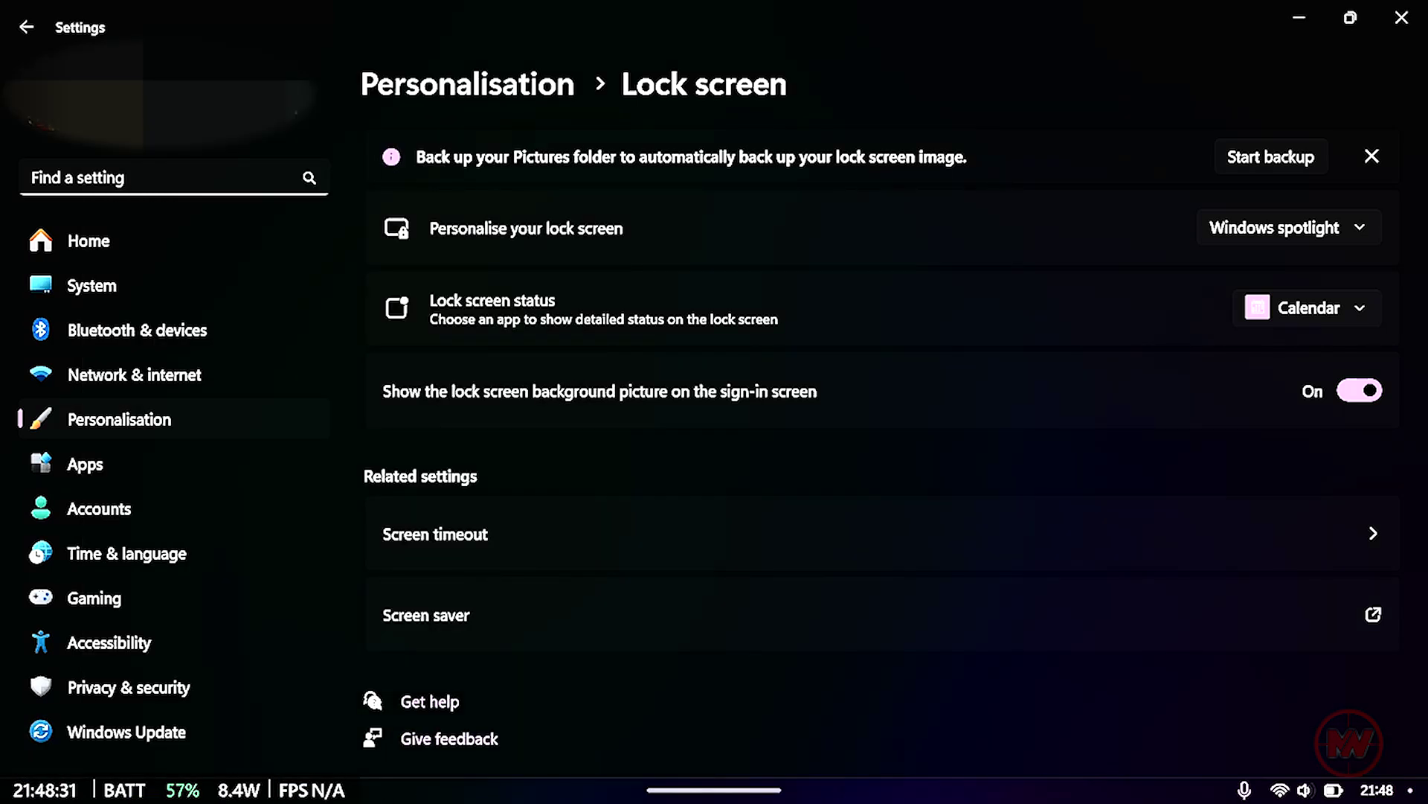
Search the settings for "control pan" and open Control Panel.
{"action": "scroll", "coordinate": [878, 417], "scroll_direction": "down", "scroll_amount": 4}
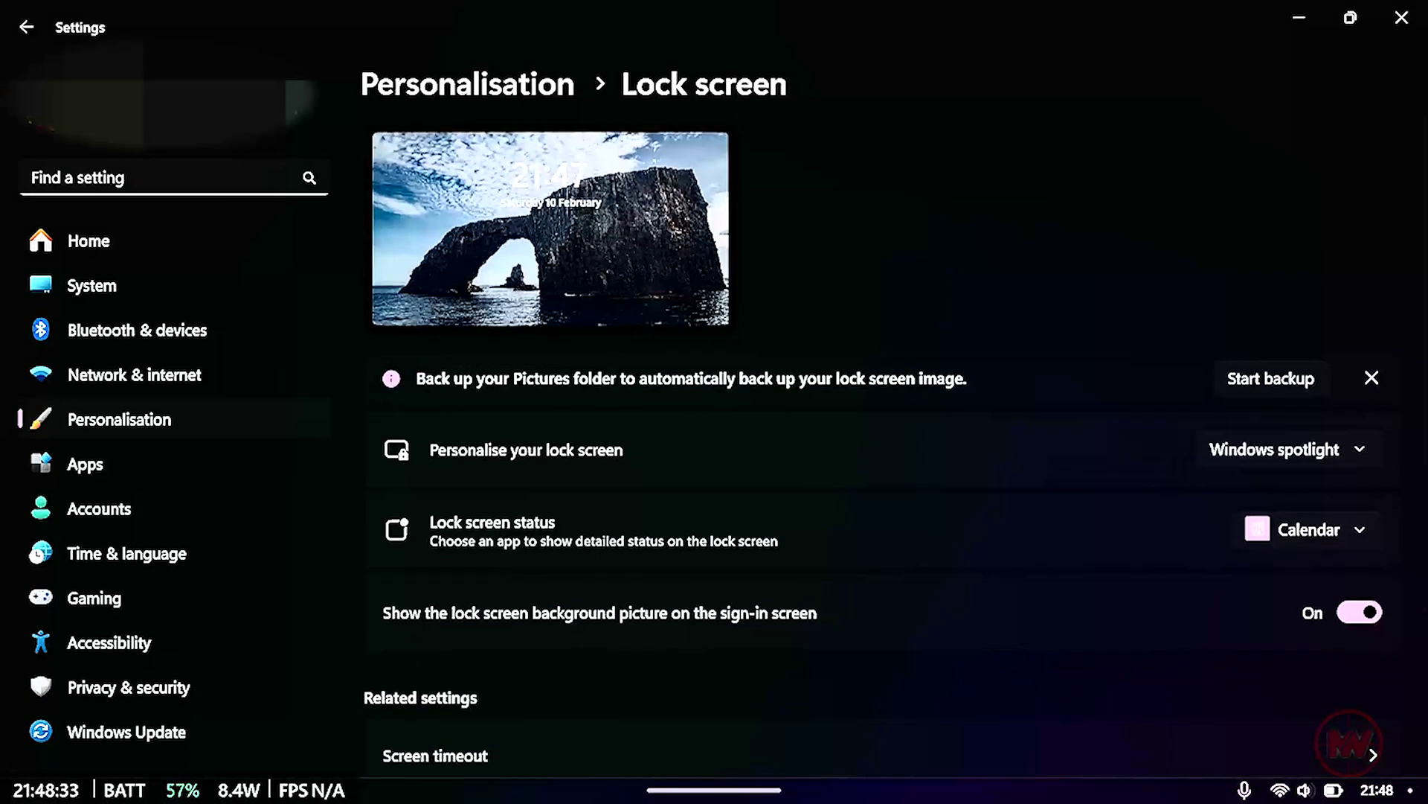
{"action": "scroll", "coordinate": [878, 417], "scroll_direction": "up", "scroll_amount": 3}
{"action": "left_click", "coordinate": [160, 177]}
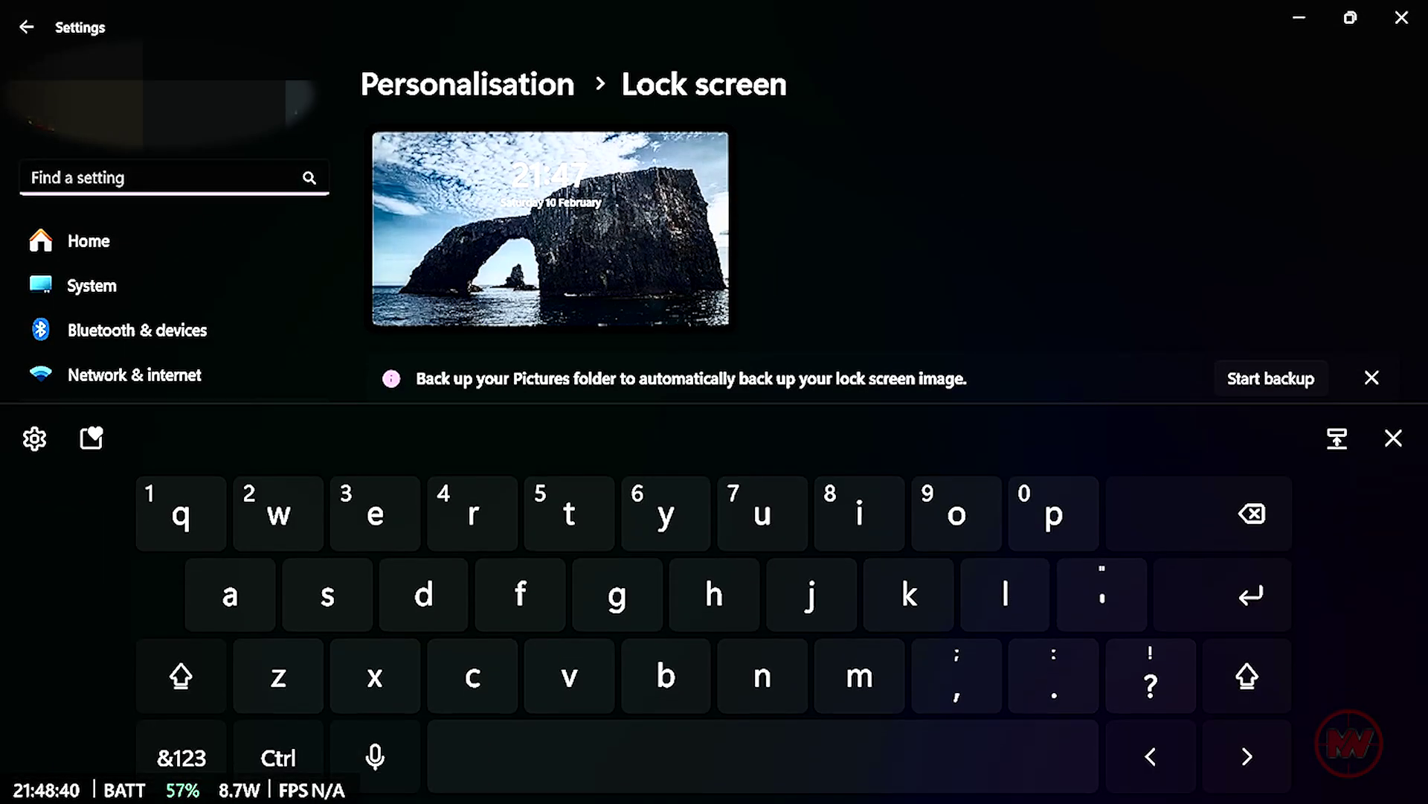
{"action": "type", "text": "co"}
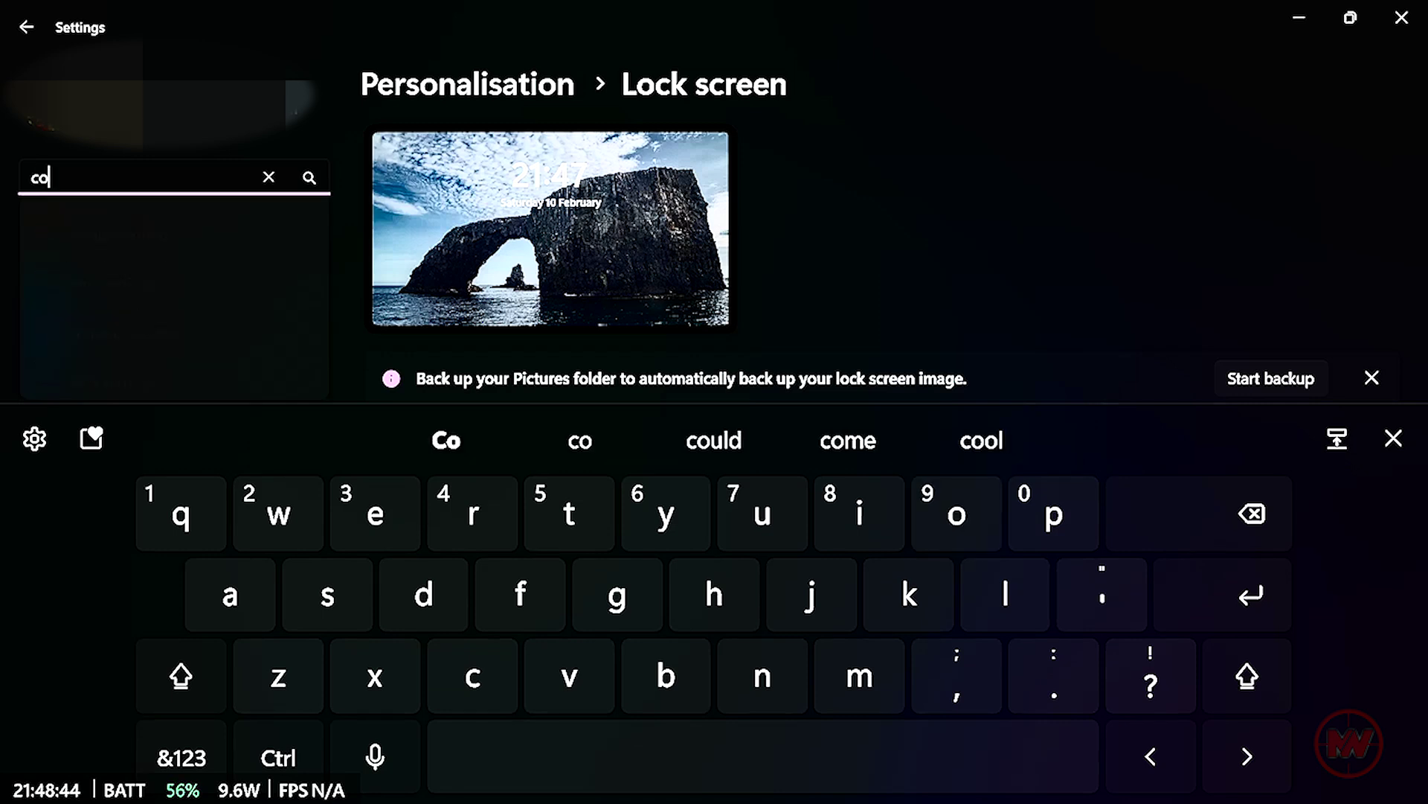
{"action": "type", "text": "nt"}
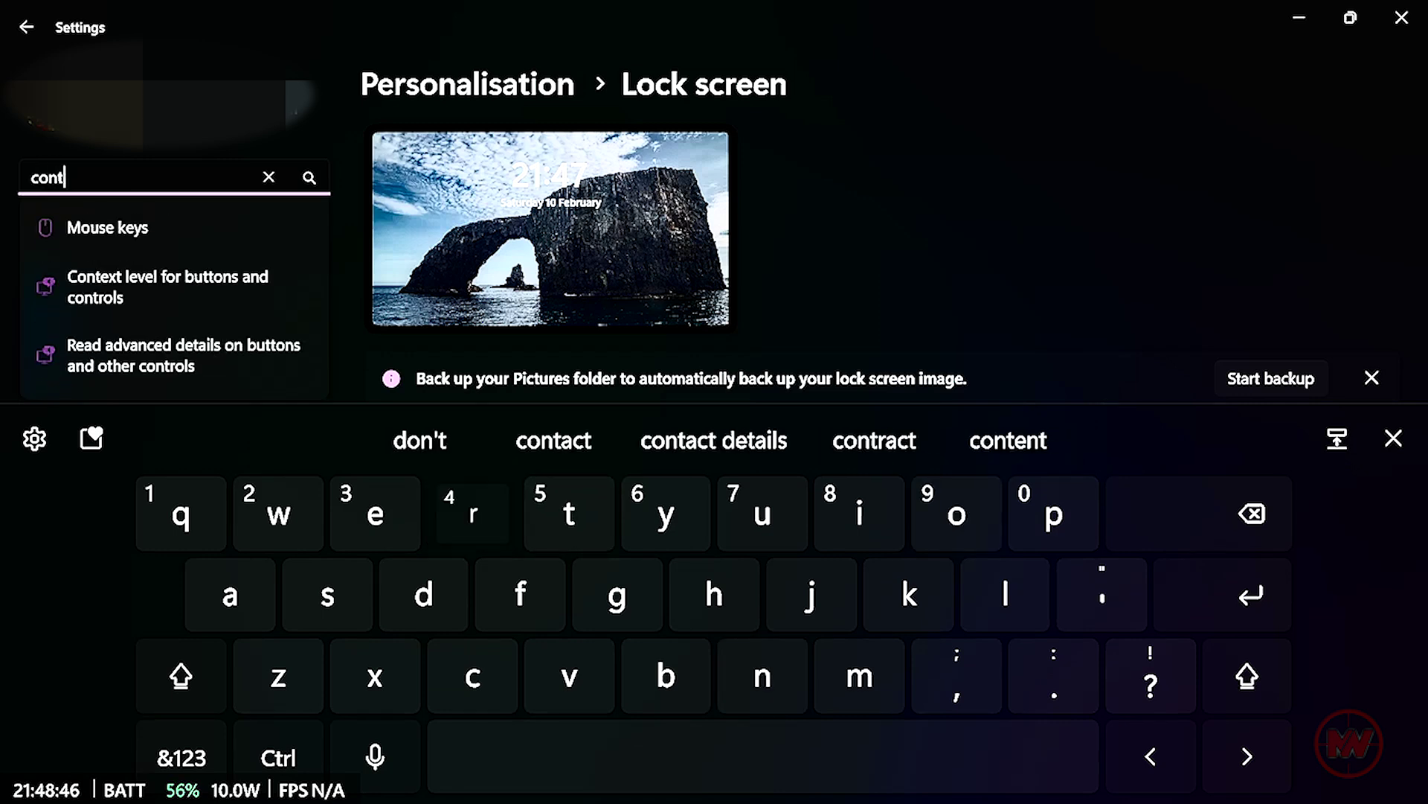
{"action": "type", "text": "rol pan"}
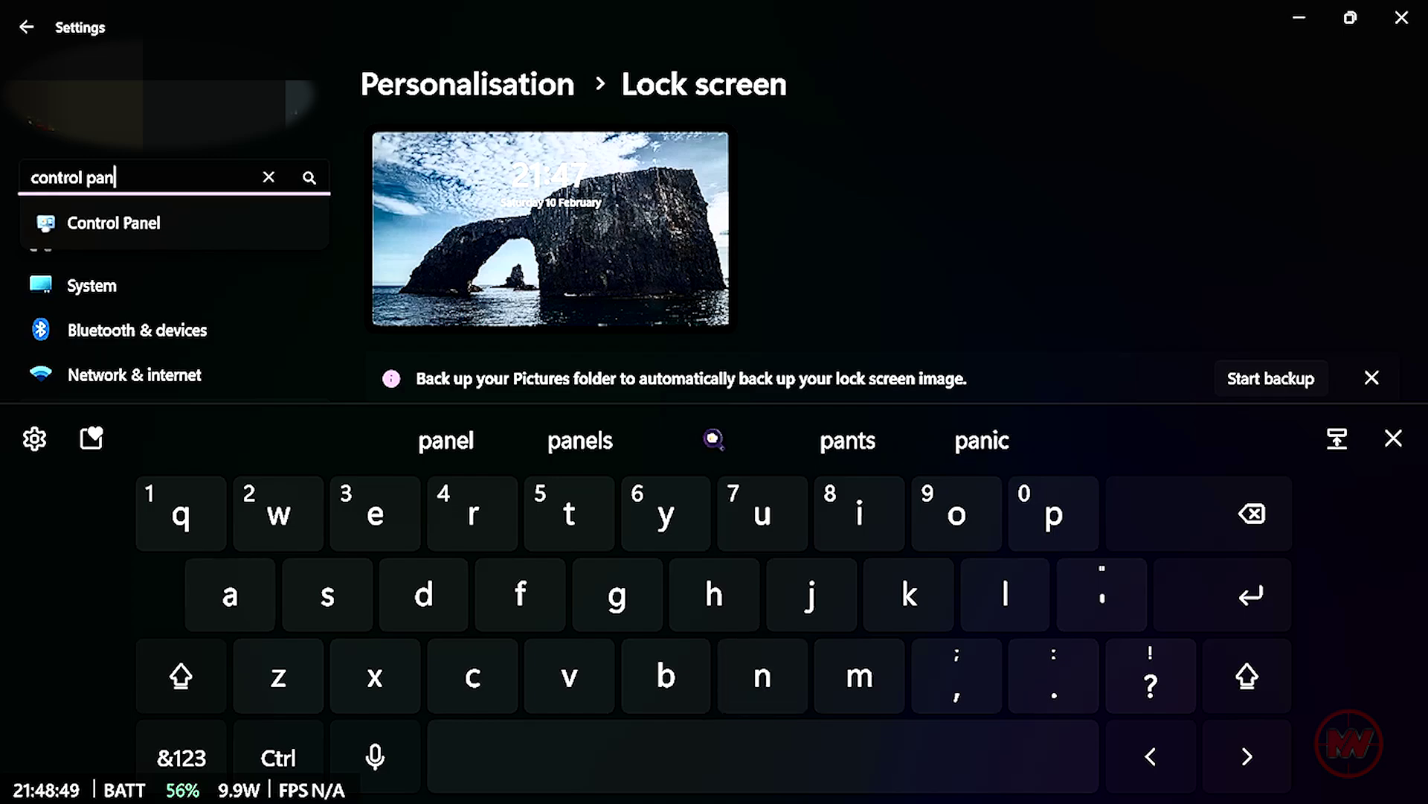
{"action": "key", "text": "Return"}
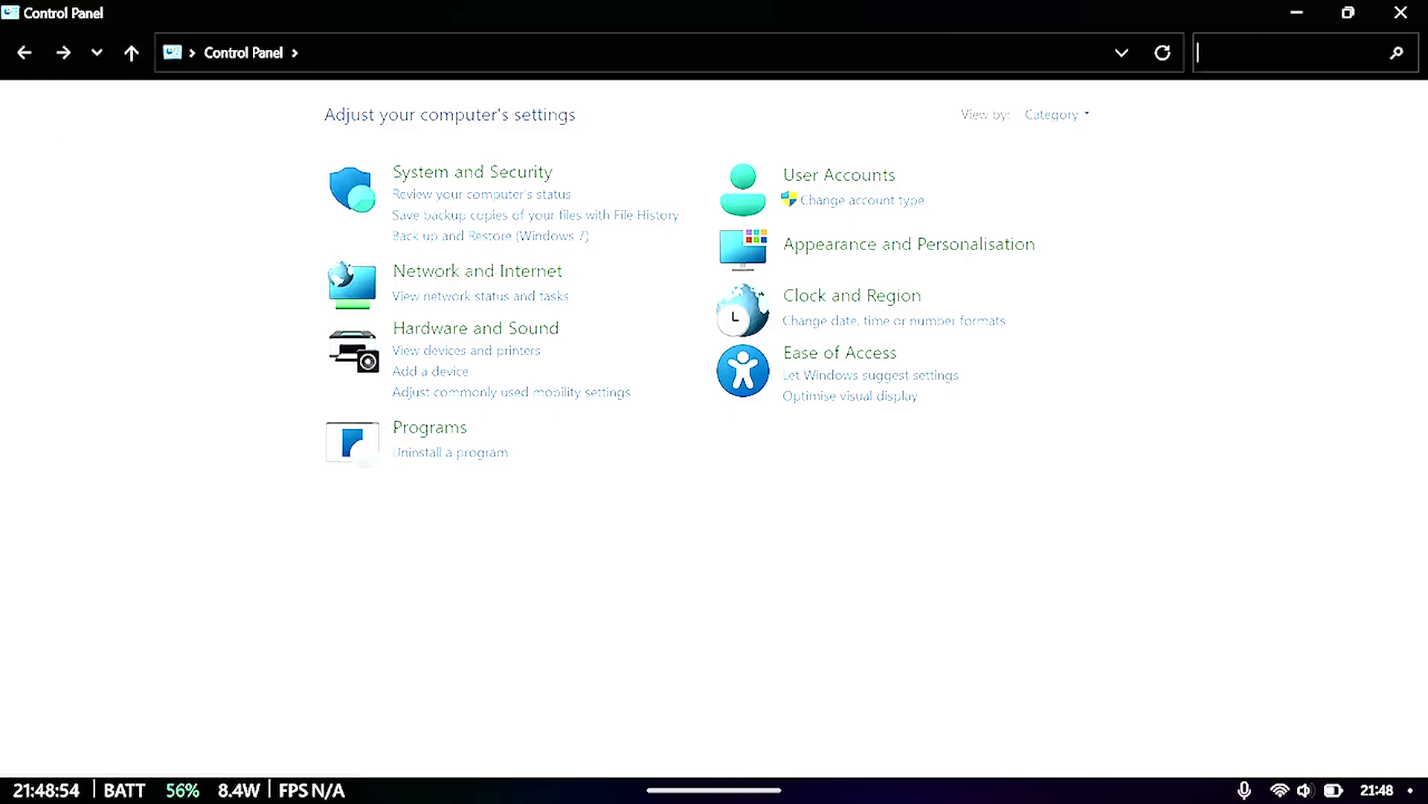
Open the plan settings of the Turbo power plan in Power Options under Hardware and Sound.
{"action": "left_click", "coordinate": [475, 328]}
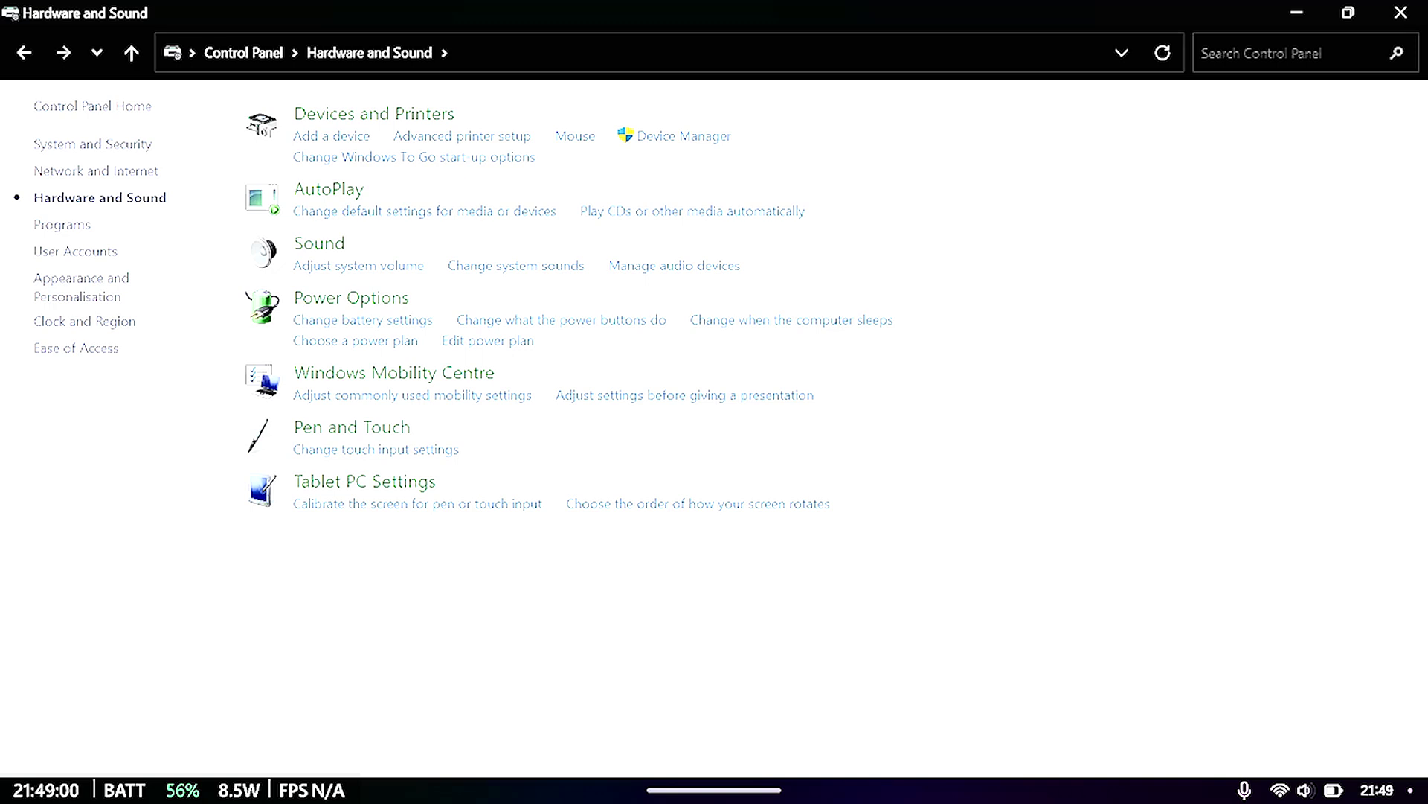
{"action": "left_click", "coordinate": [351, 297]}
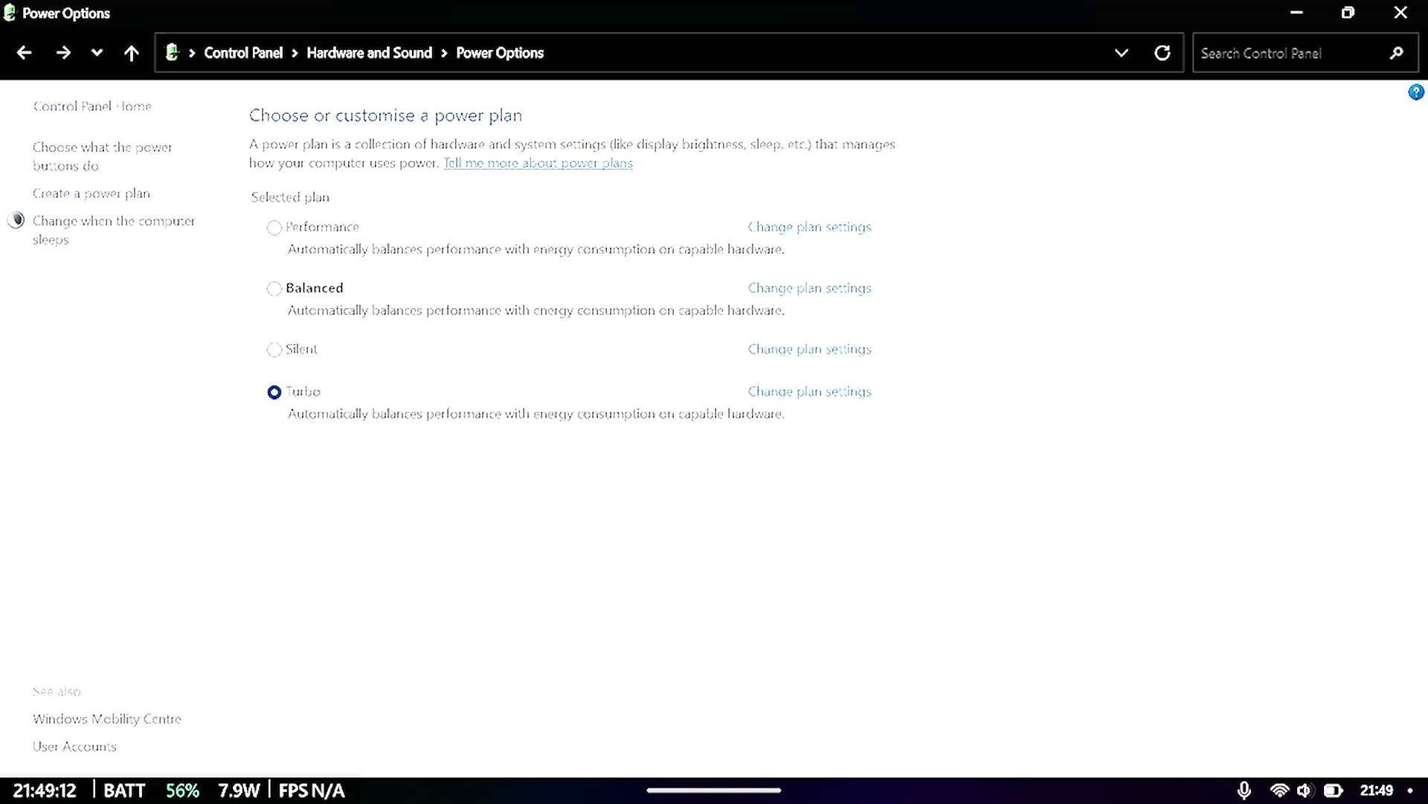
{"action": "left_click", "coordinate": [809, 390]}
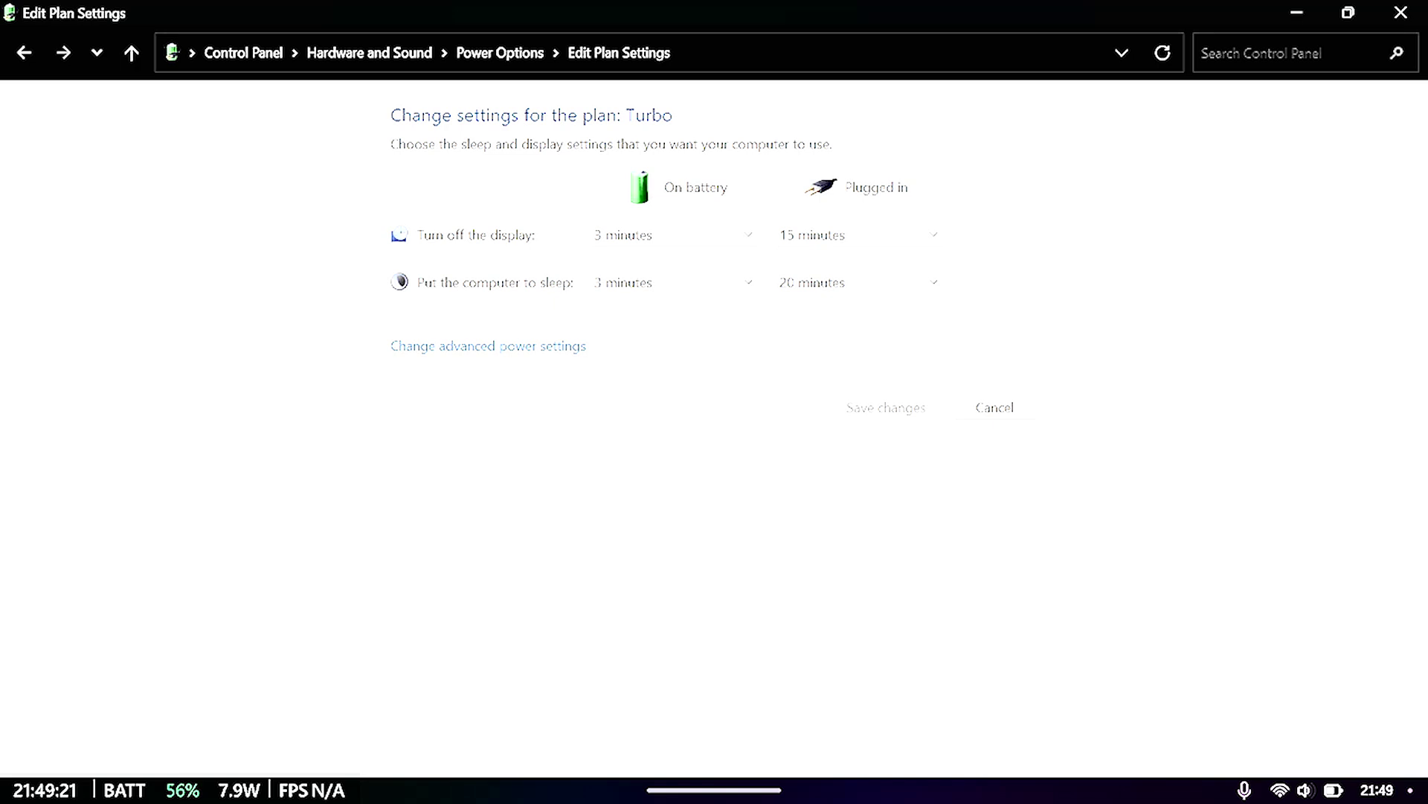
Open the Turbo plan's advanced power settings and expand Sleep after to check its on-battery and plugged-in times.
{"action": "left_click", "coordinate": [488, 345]}
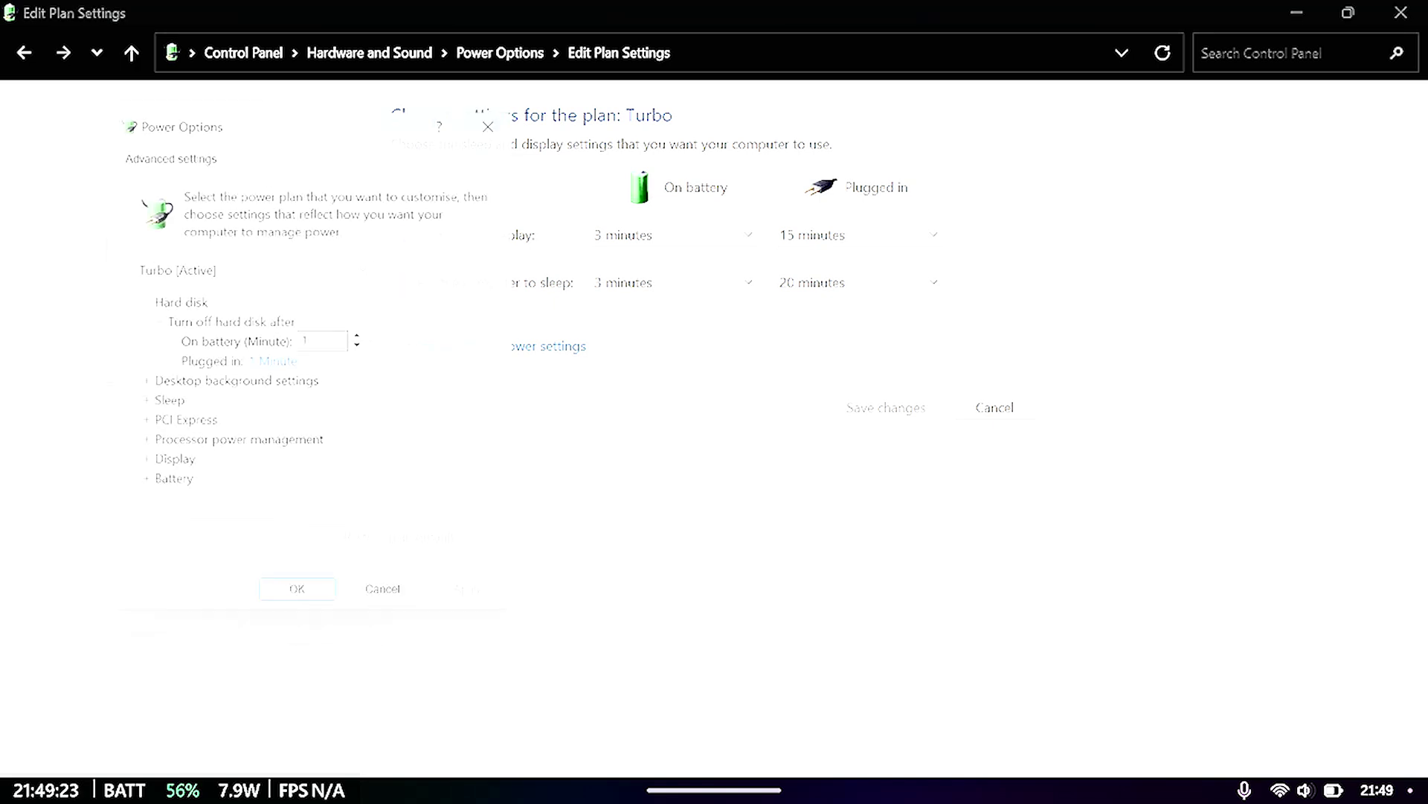
{"action": "key", "text": "Escape"}
{"action": "left_click", "coordinate": [488, 346]}
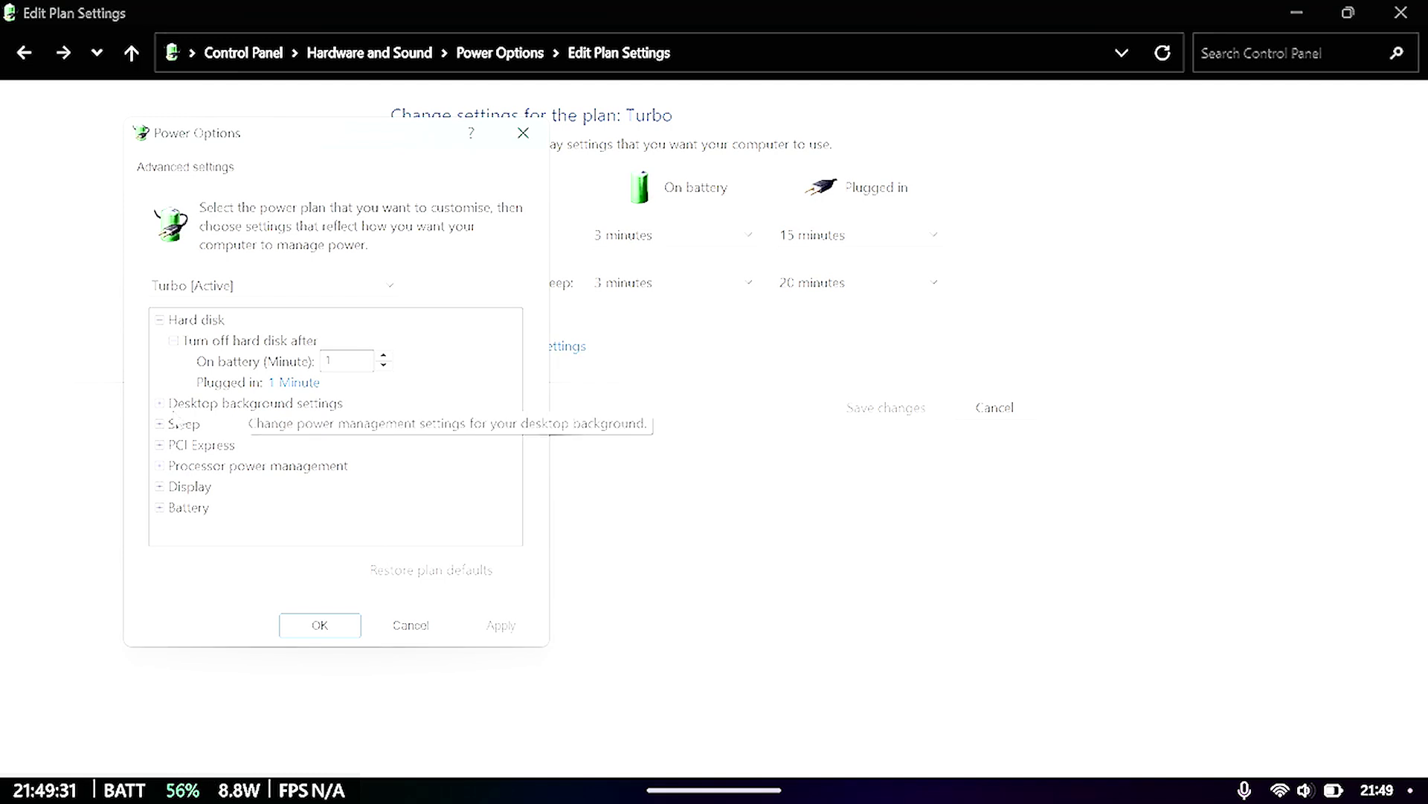
{"action": "left_click", "coordinate": [159, 424]}
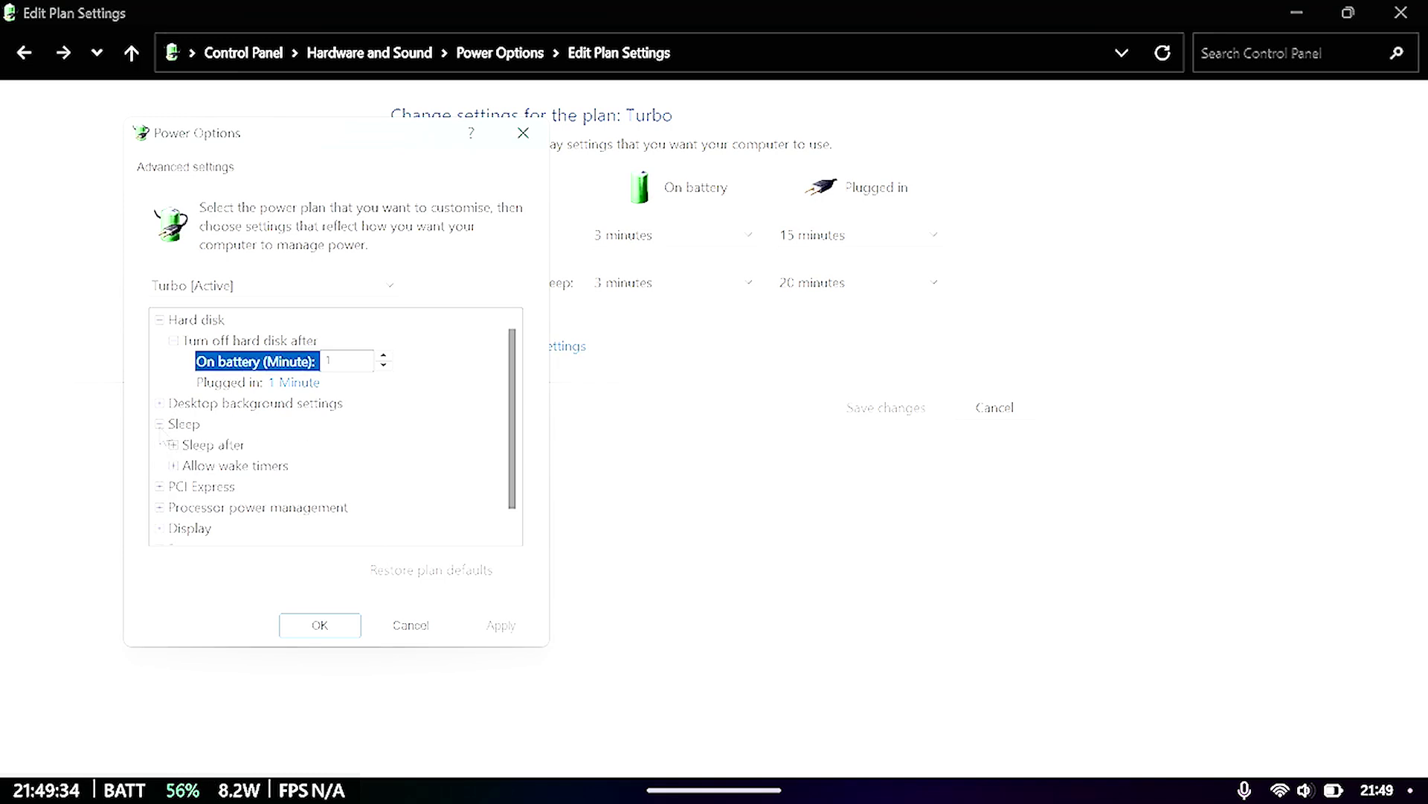
{"action": "left_click", "coordinate": [159, 423]}
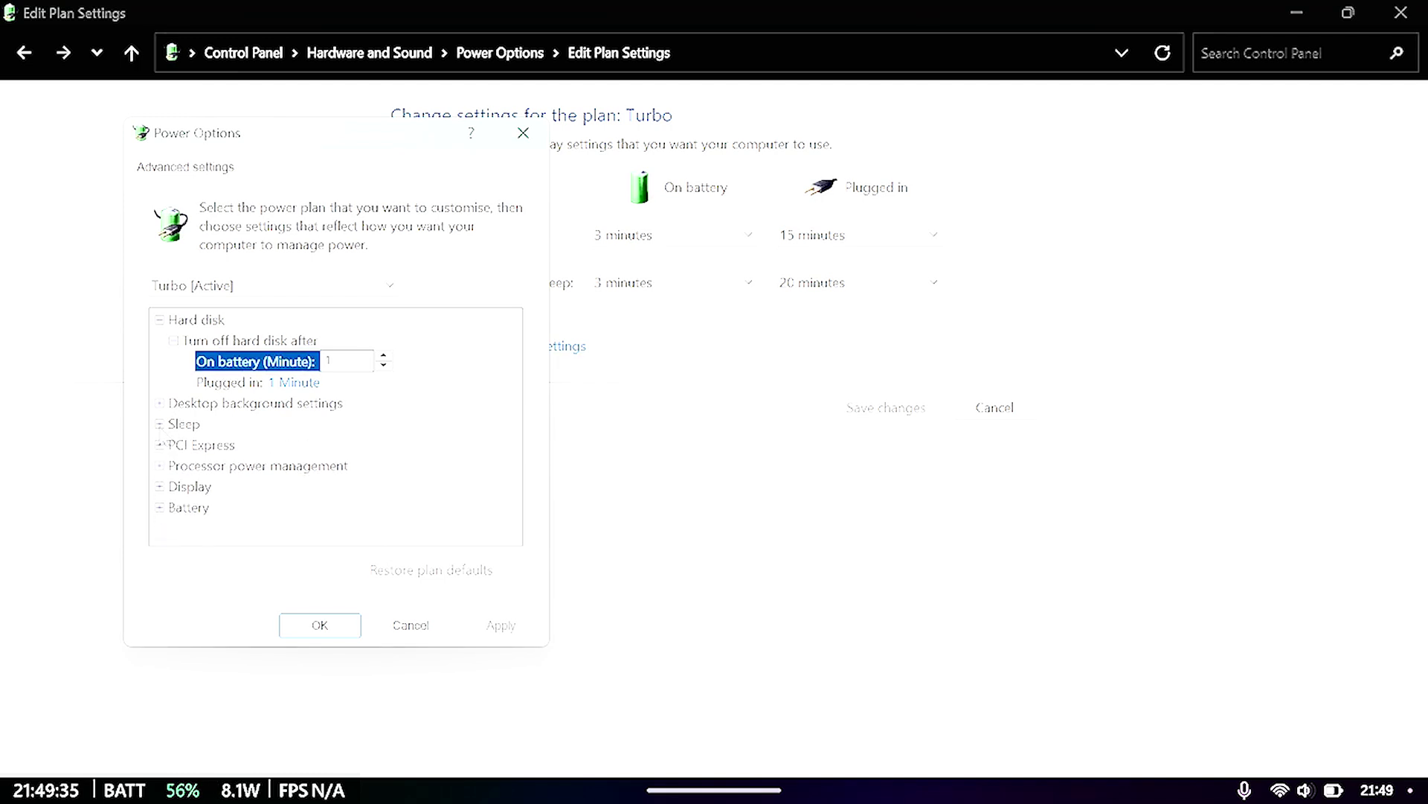
{"action": "left_click", "coordinate": [160, 424]}
{"action": "left_click", "coordinate": [173, 445]}
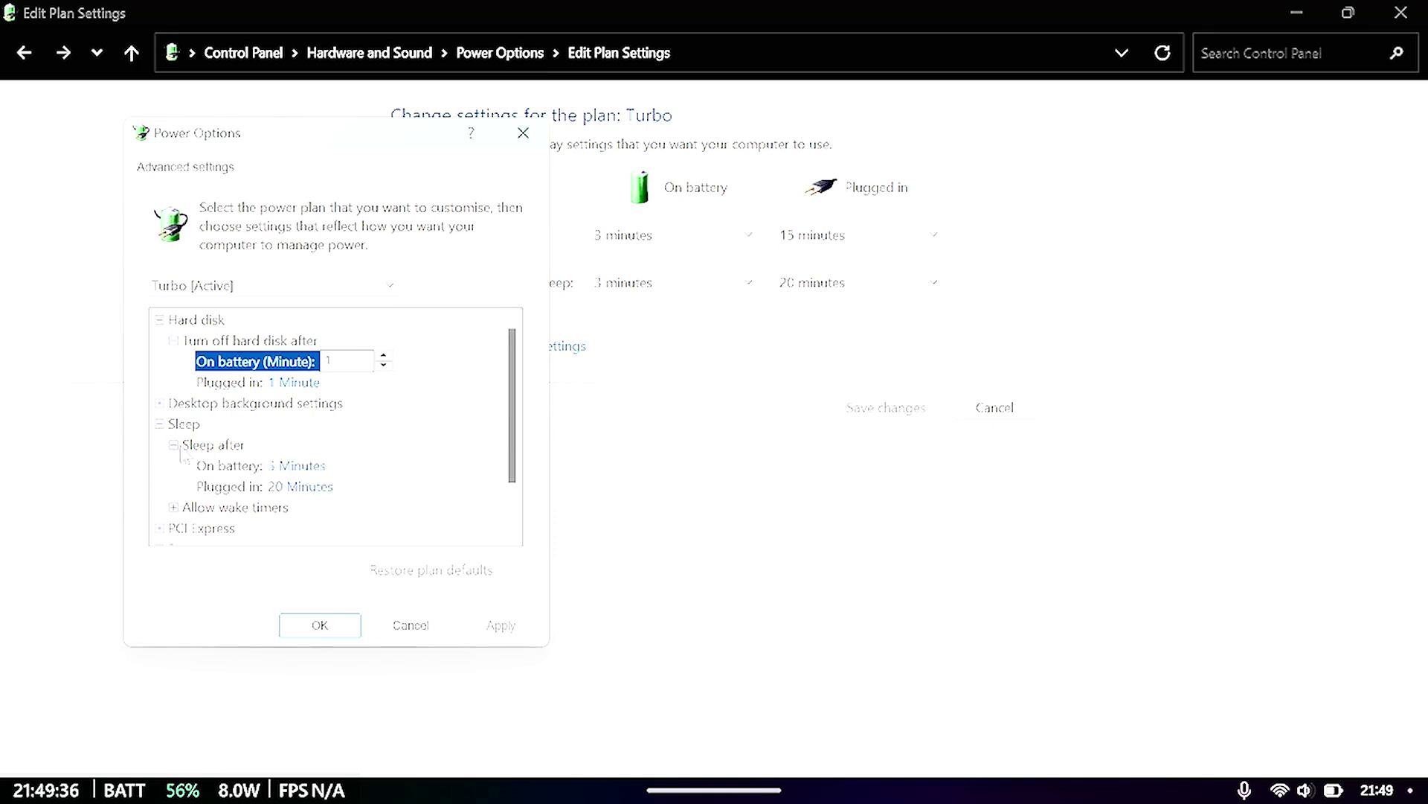
{"action": "left_click", "coordinate": [256, 486]}
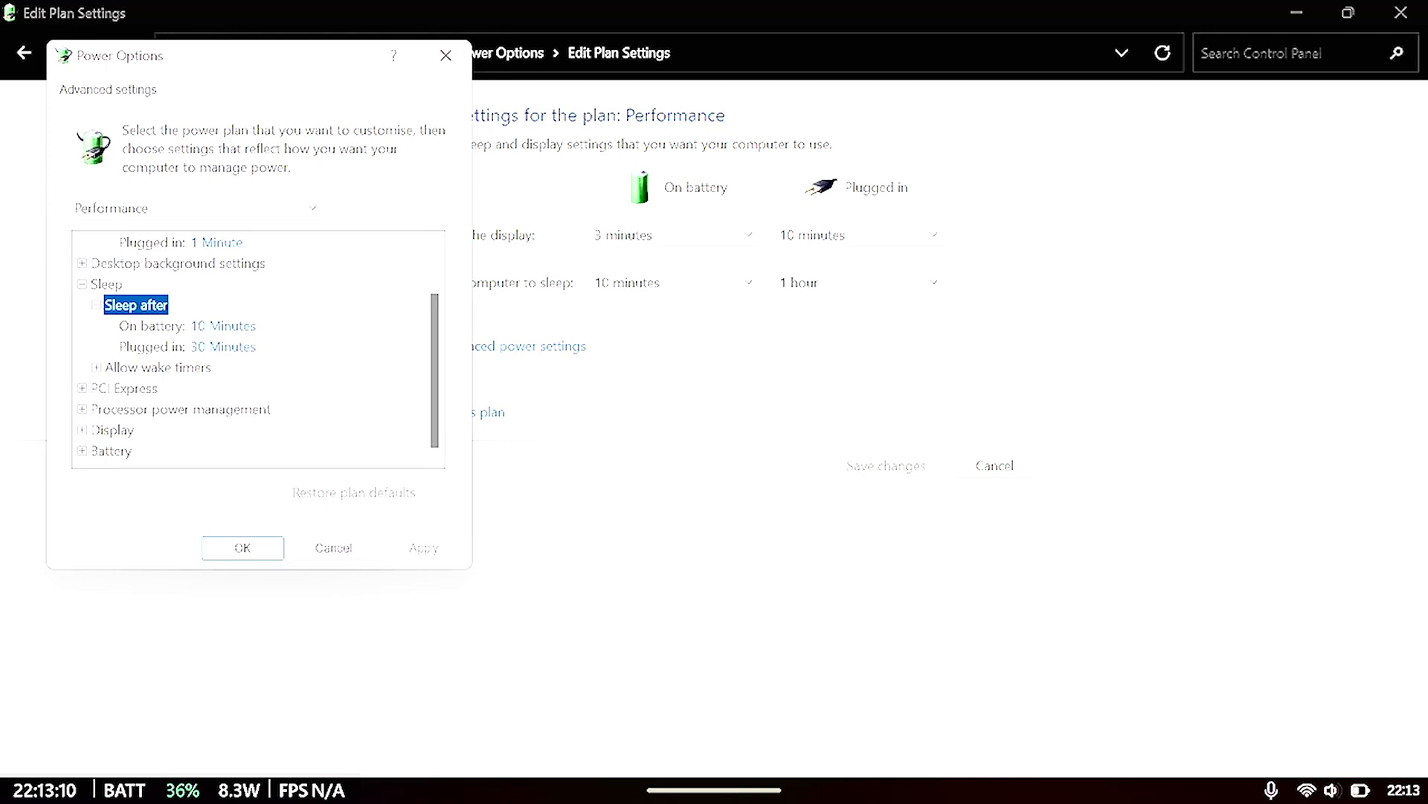
Expand Turn off display after under Display in the Performance plan's advanced settings, and close the dialog.
{"action": "left_click", "coordinate": [112, 429]}
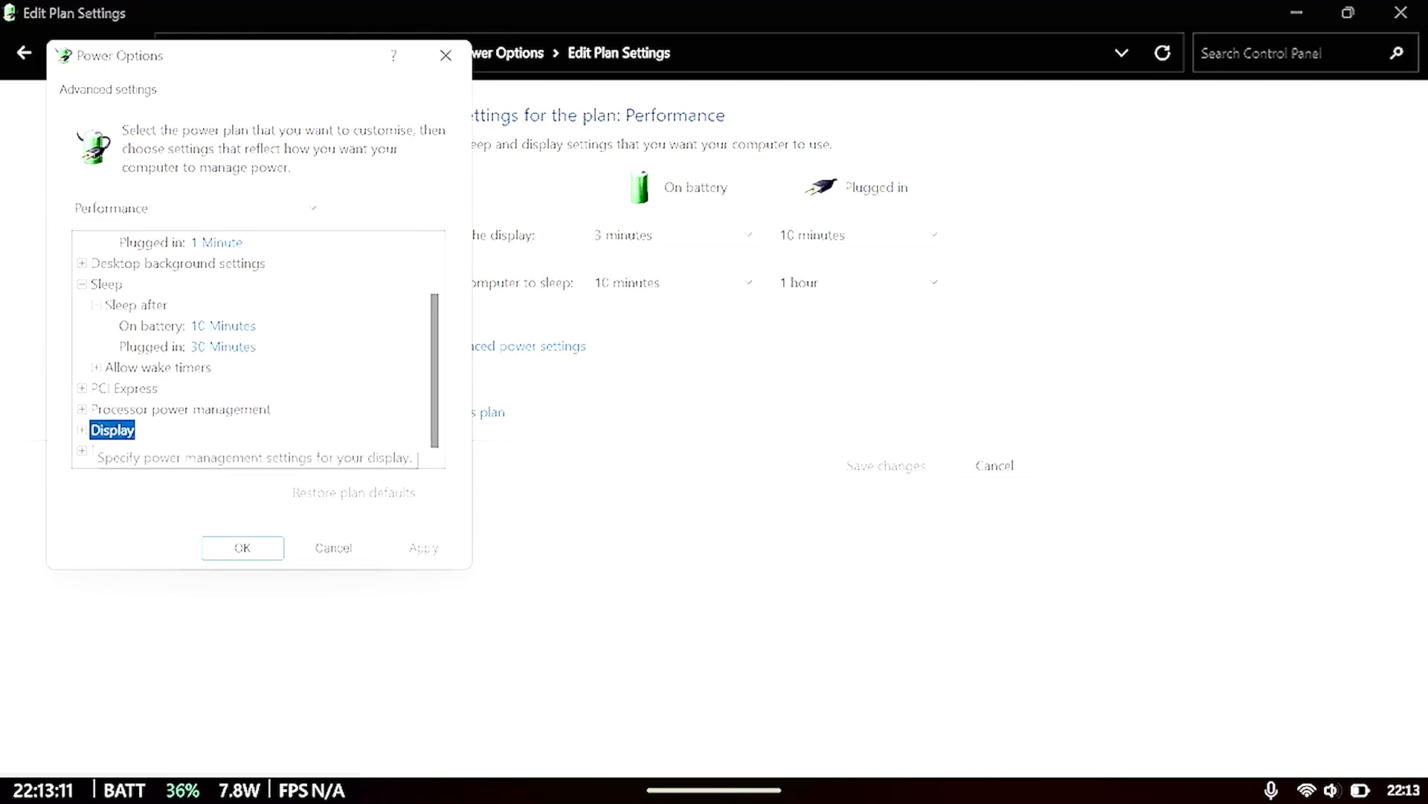
{"action": "left_click", "coordinate": [81, 430]}
{"action": "scroll", "coordinate": [258, 348], "scroll_direction": "down", "scroll_amount": 1}
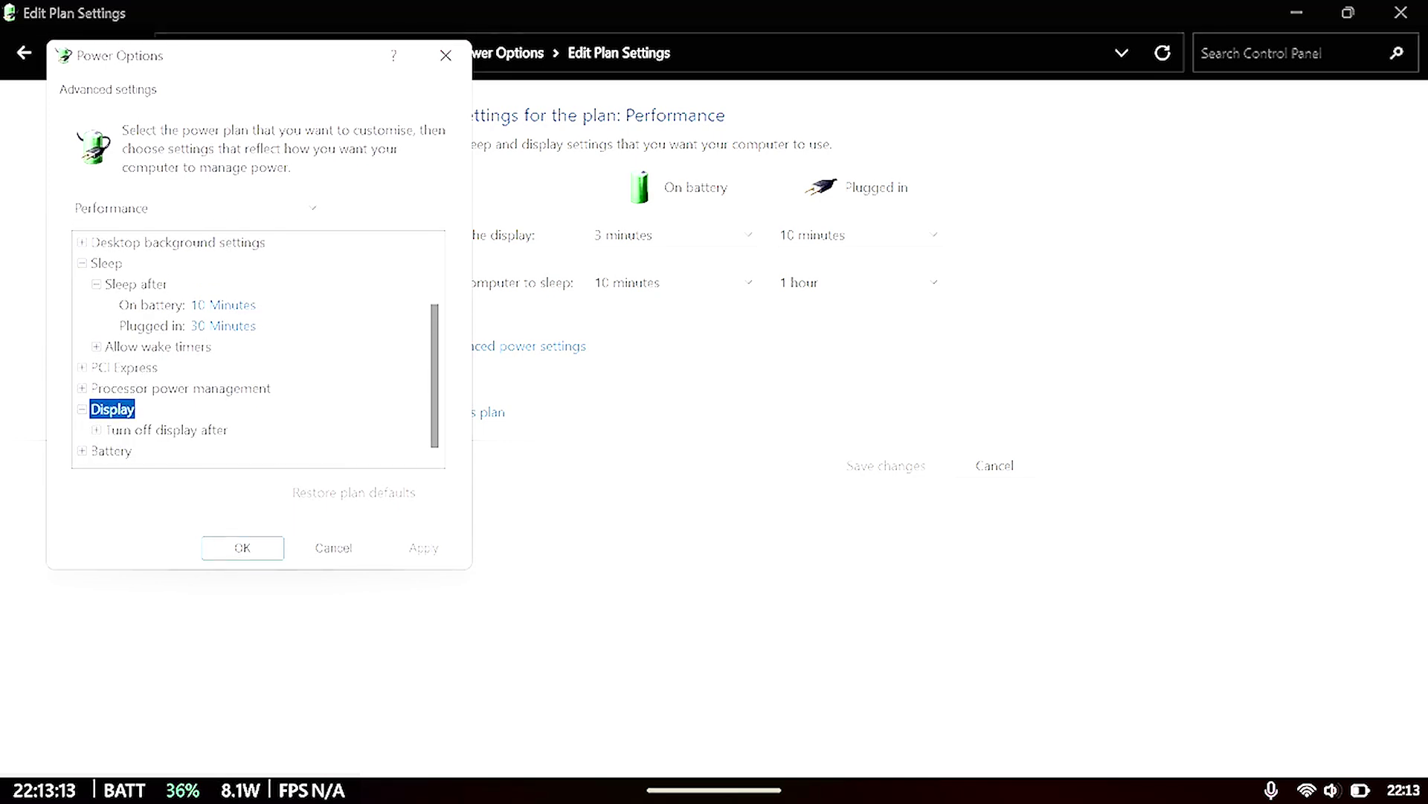
{"action": "left_click", "coordinate": [96, 429]}
{"action": "scroll", "coordinate": [258, 348], "scroll_direction": "down", "scroll_amount": 1}
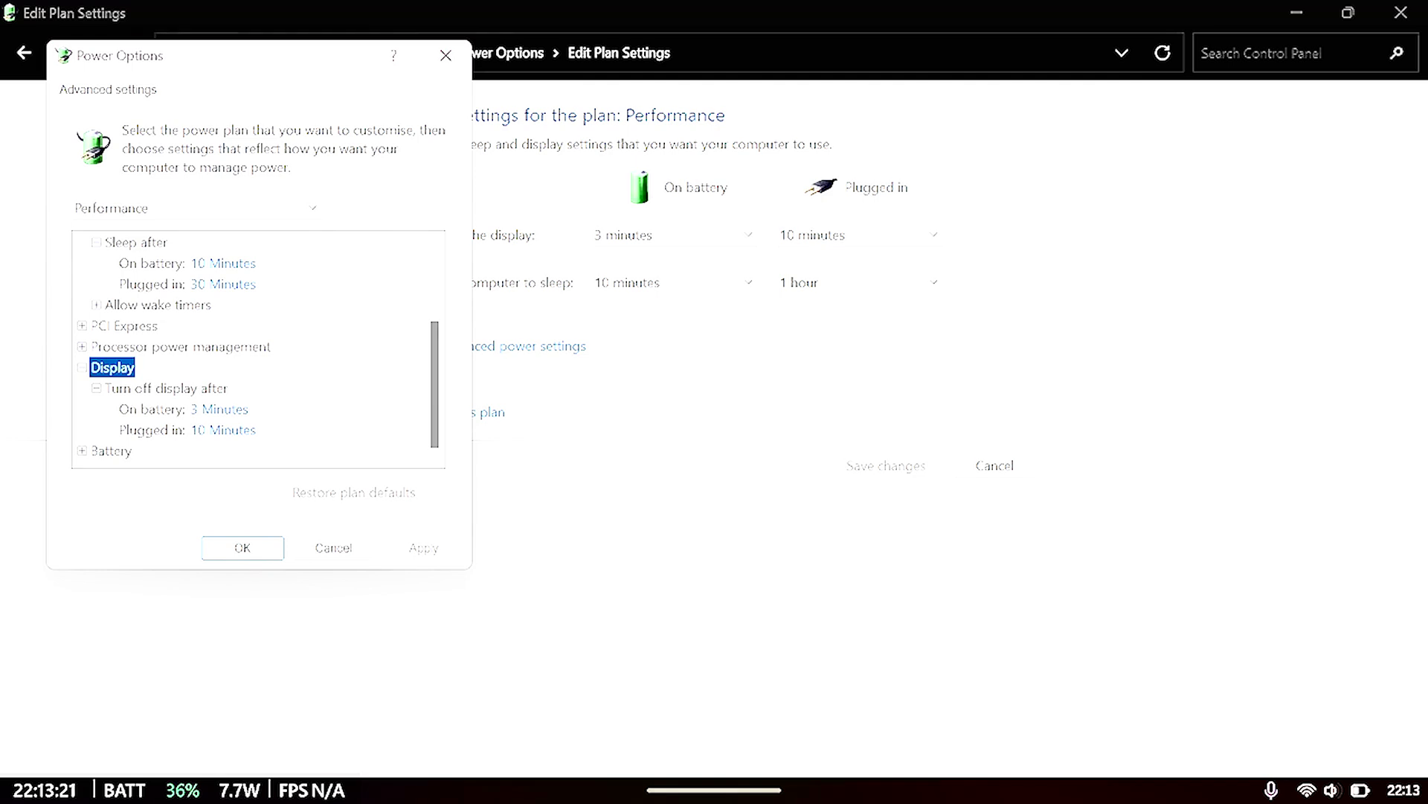
{"action": "key", "text": "Escape"}
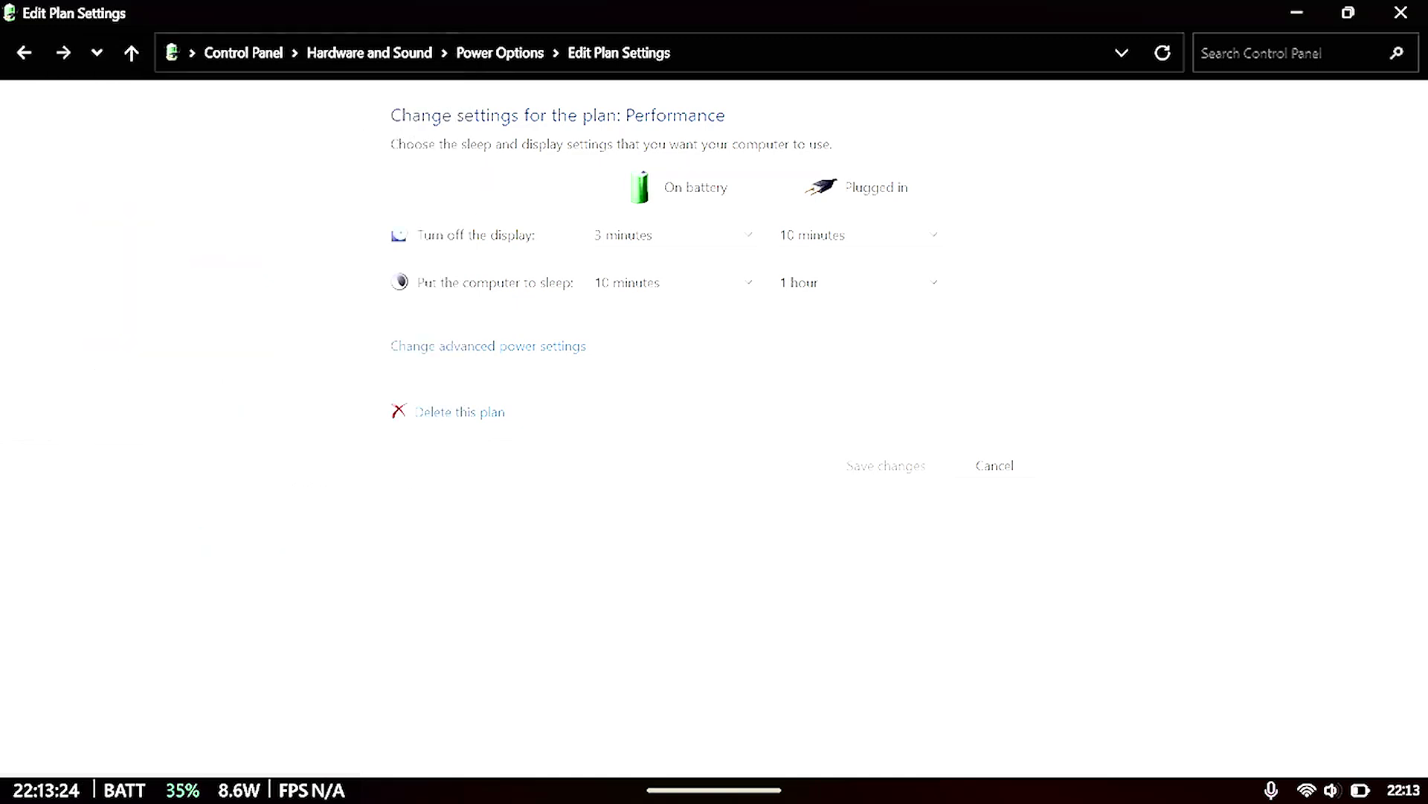
{"action": "key", "text": "super"}
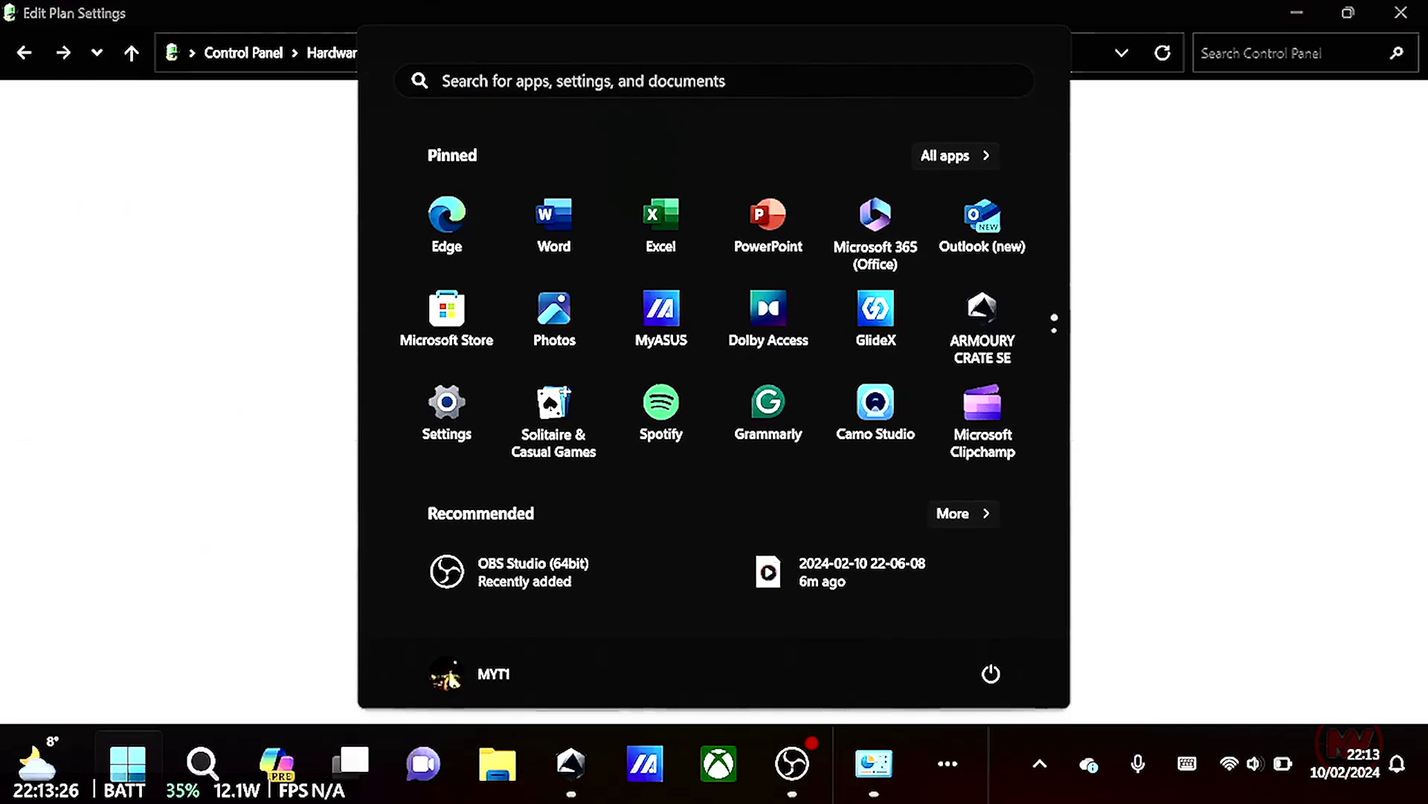
{"action": "left_click", "coordinate": [435, 443]}
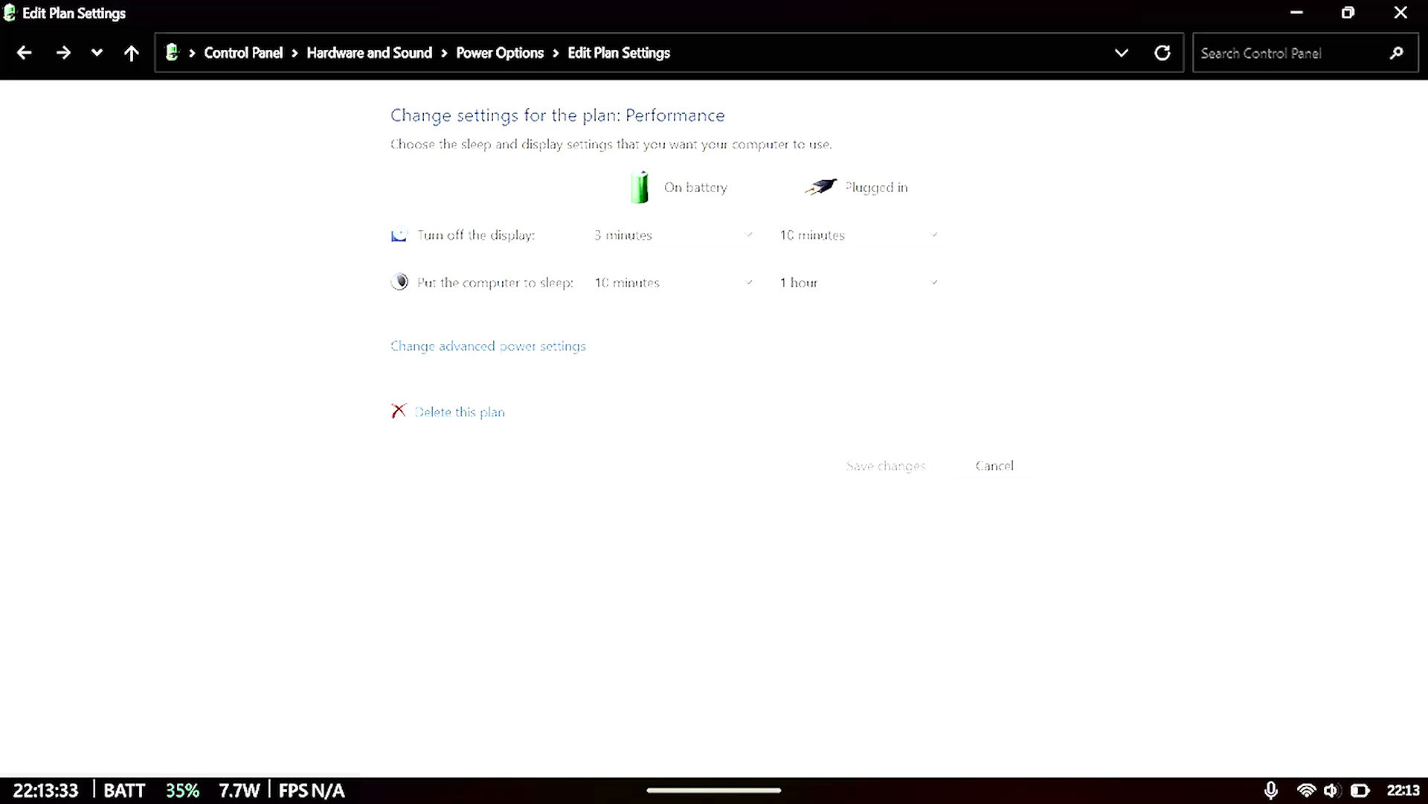
Open the Silent plan's advanced power settings and expand the Sleep and PCI Express groups.
{"action": "key", "text": "alt+Left"}
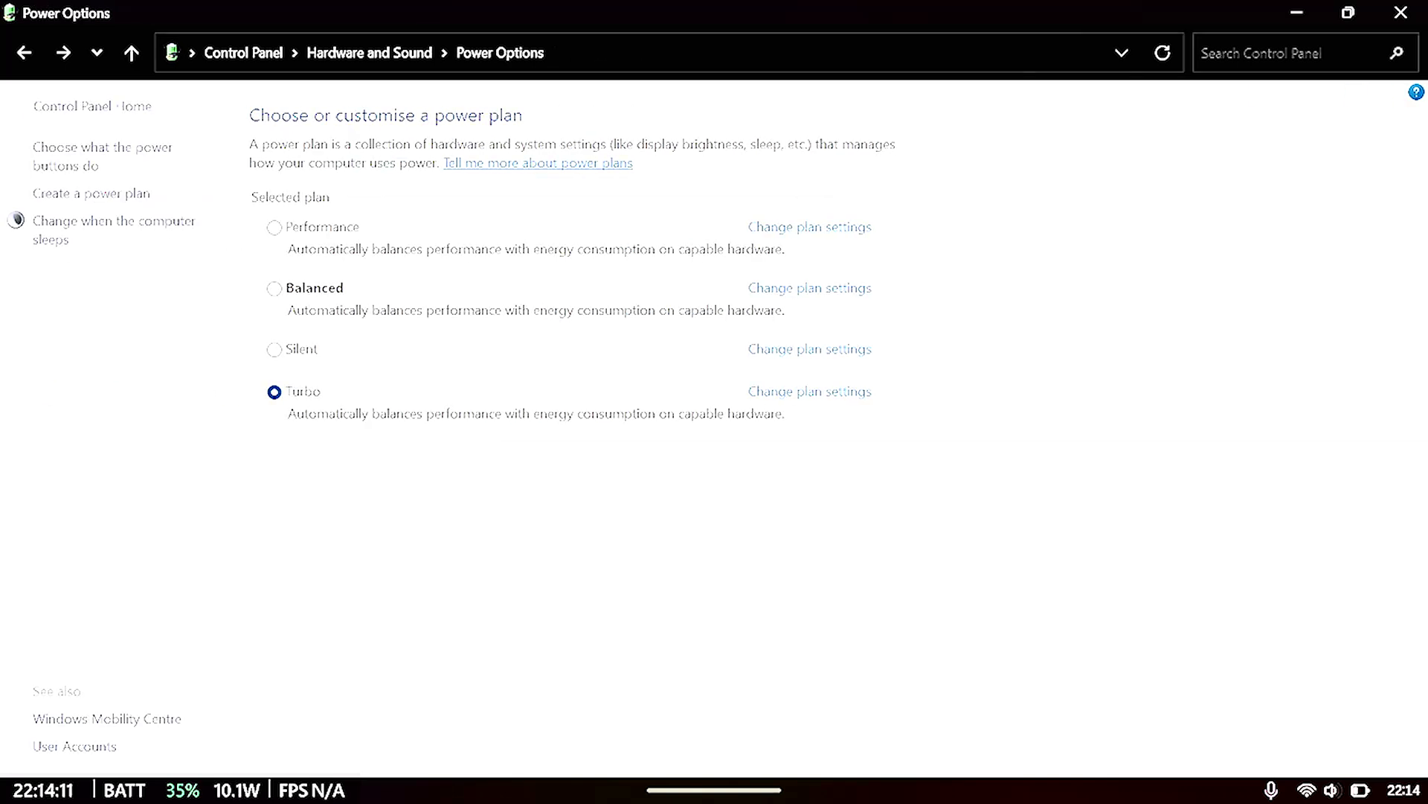
{"action": "key", "text": "alt+Right"}
{"action": "left_click", "coordinate": [488, 346]}
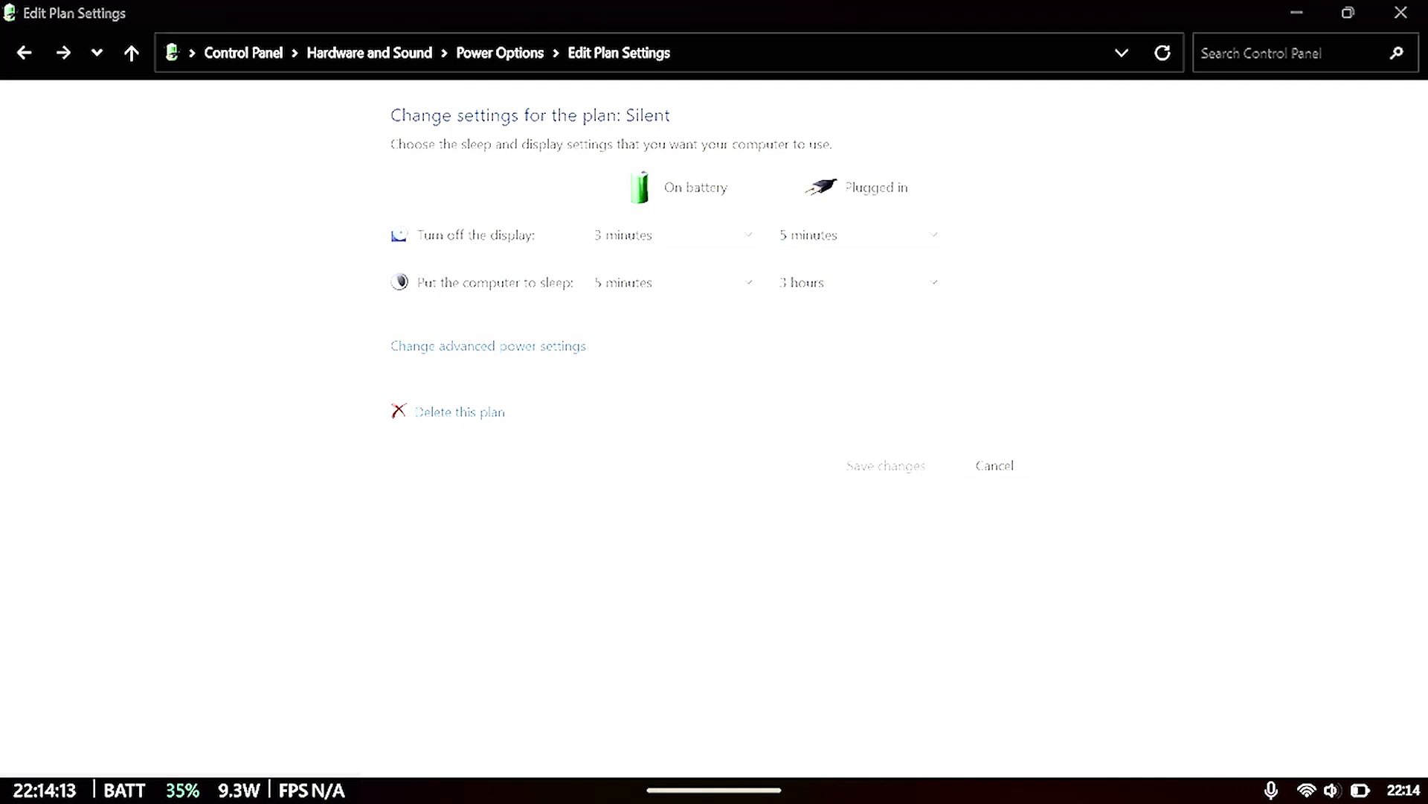
{"action": "left_click", "coordinate": [164, 404]}
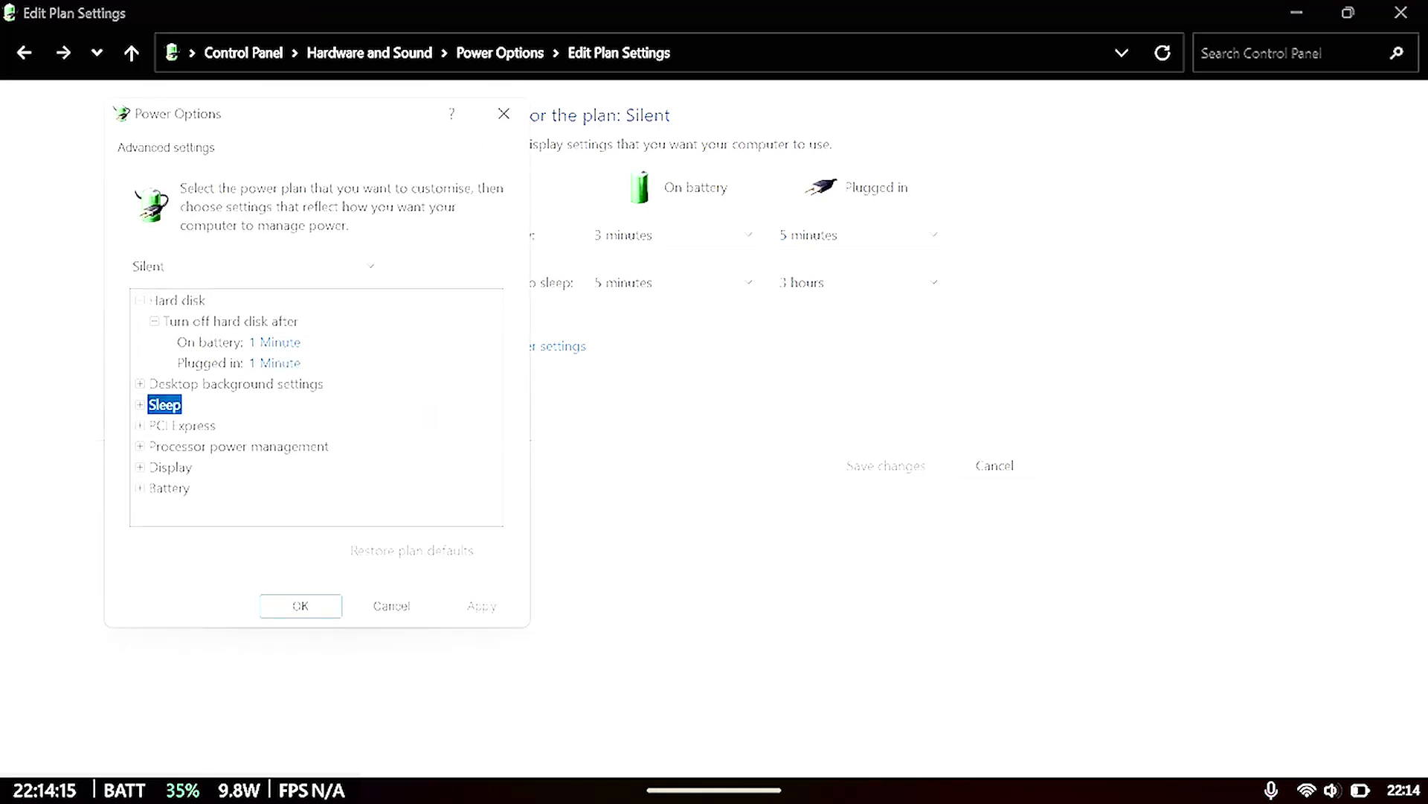
{"action": "left_click", "coordinate": [139, 425]}
{"action": "key", "text": "Right"}
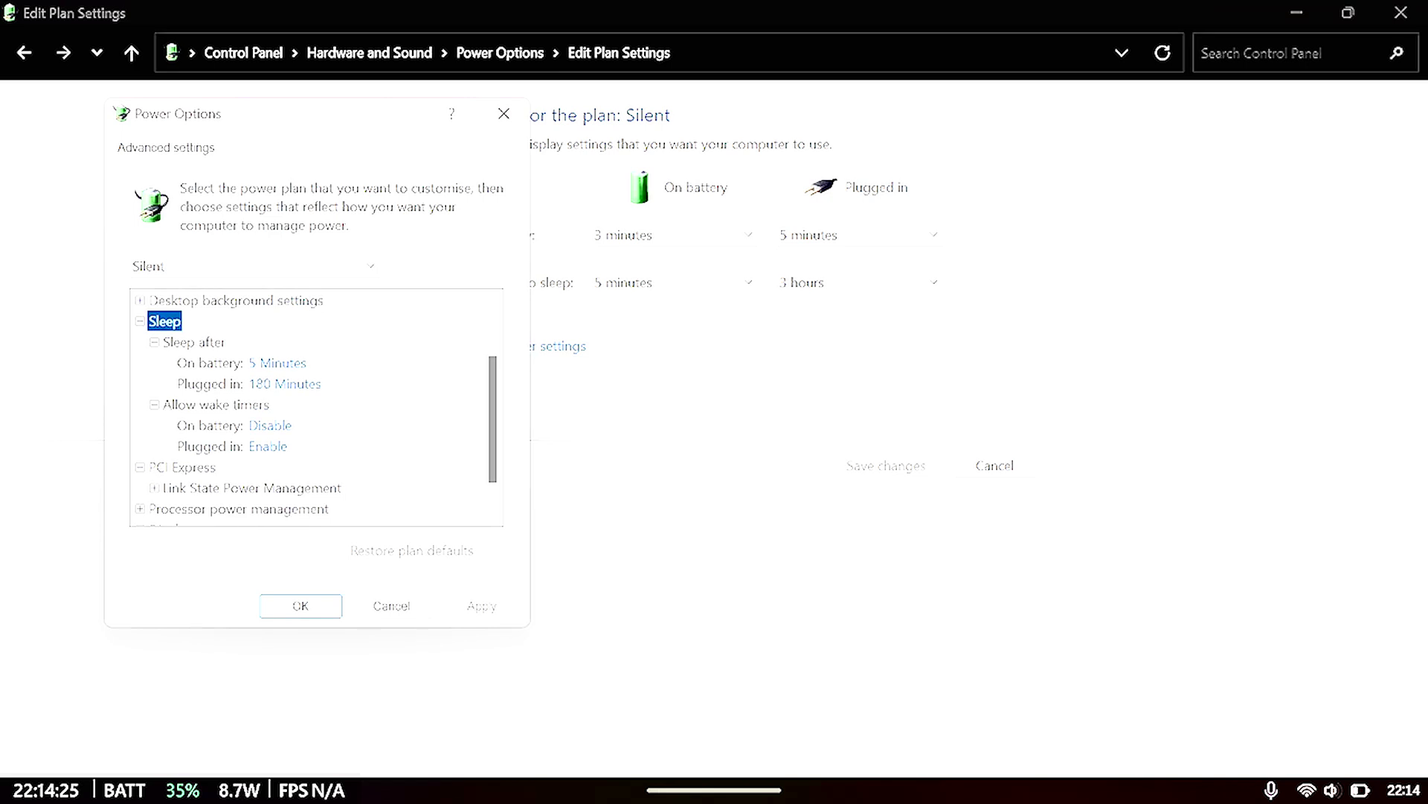
Set the Silent plan's plugged-in Sleep after time to 30 minutes and confirm the advanced settings.
{"action": "scroll", "coordinate": [316, 406], "scroll_direction": "down", "scroll_amount": 1}
{"action": "scroll", "coordinate": [316, 406], "scroll_direction": "up", "scroll_amount": 1}
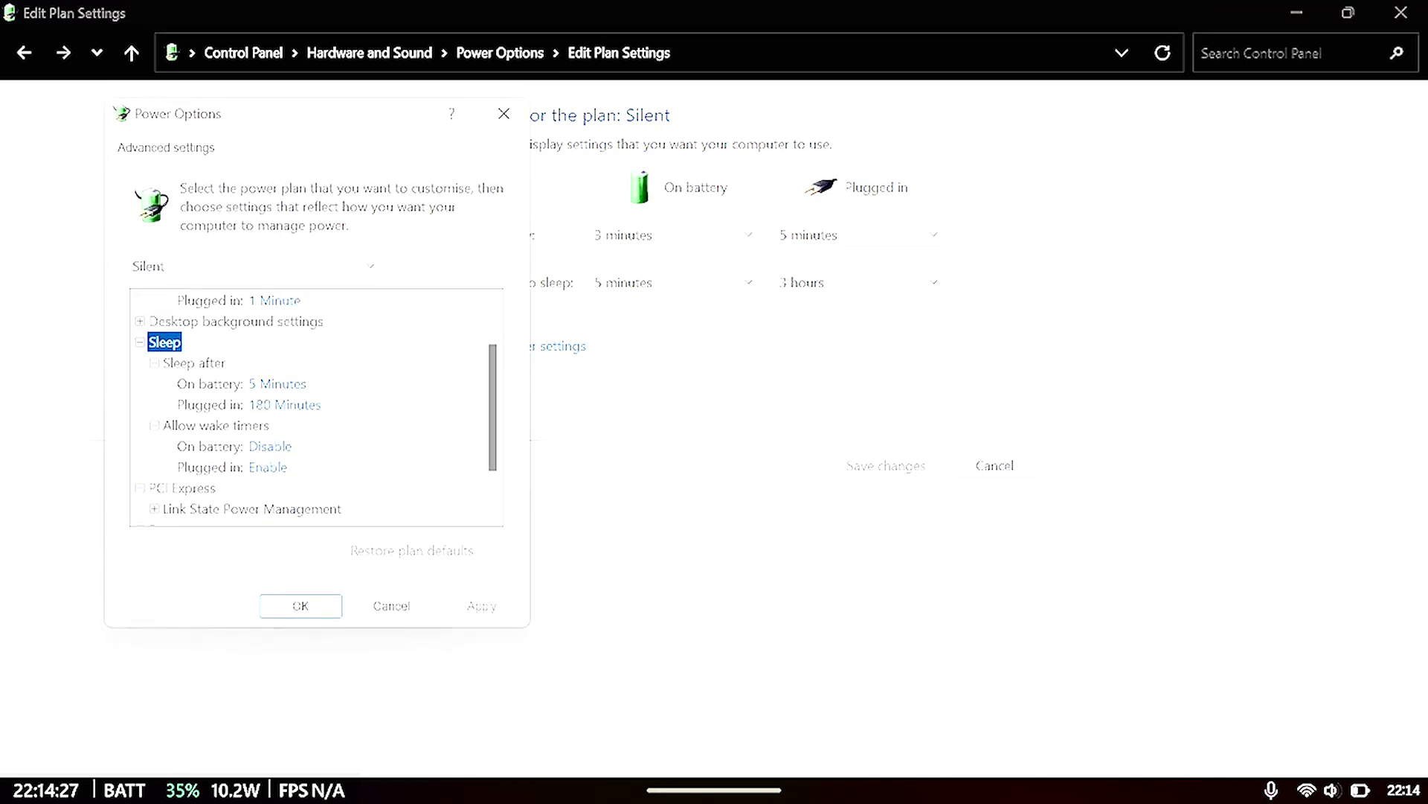
{"action": "scroll", "coordinate": [317, 405], "scroll_direction": "up", "scroll_amount": 1}
{"action": "scroll", "coordinate": [317, 405], "scroll_direction": "down", "scroll_amount": 2}
{"action": "left_click", "coordinate": [305, 363]}
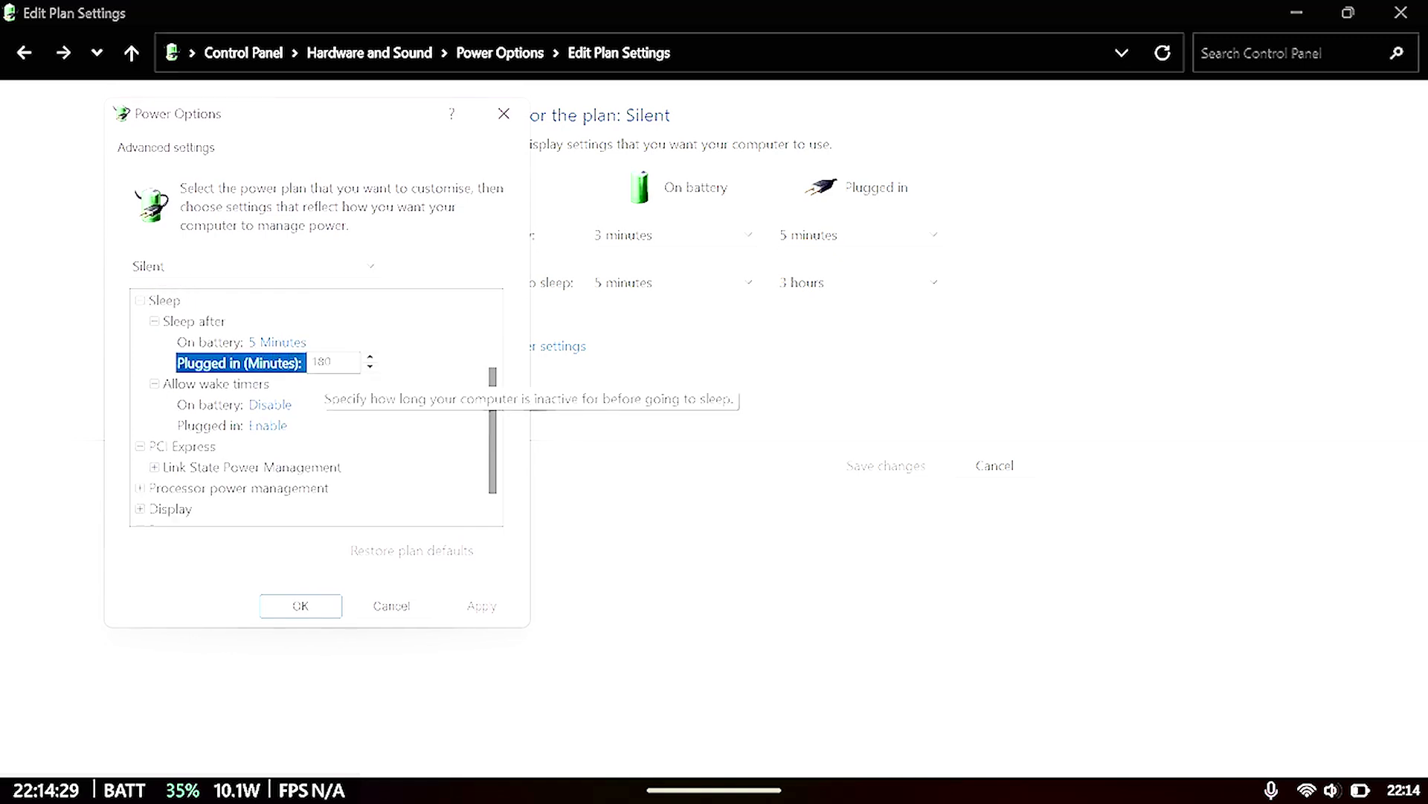
{"action": "key", "text": "BackSpace"}
{"action": "key", "text": "BackSpace"}
{"action": "key", "text": "BackSpace"}
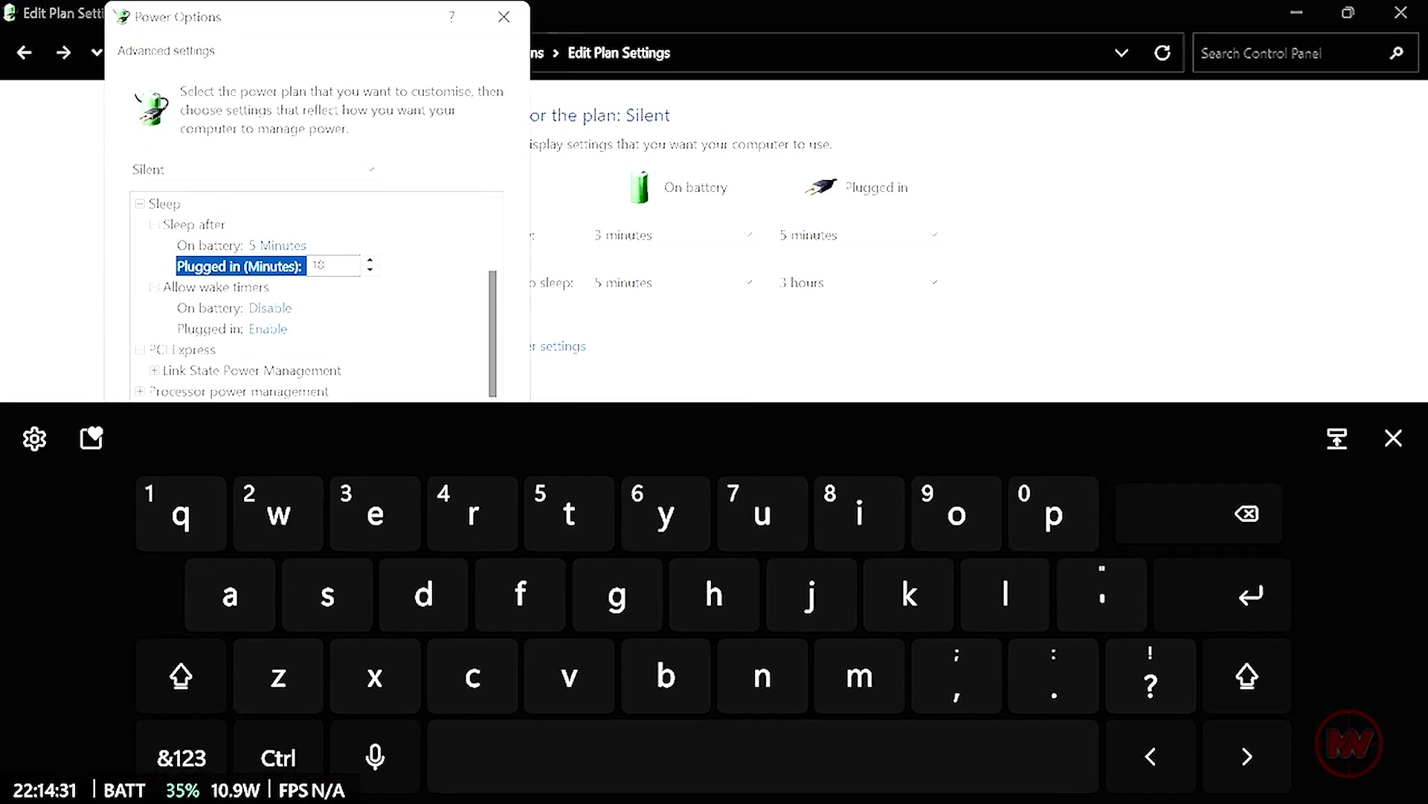
{"action": "left_click", "coordinate": [181, 758]}
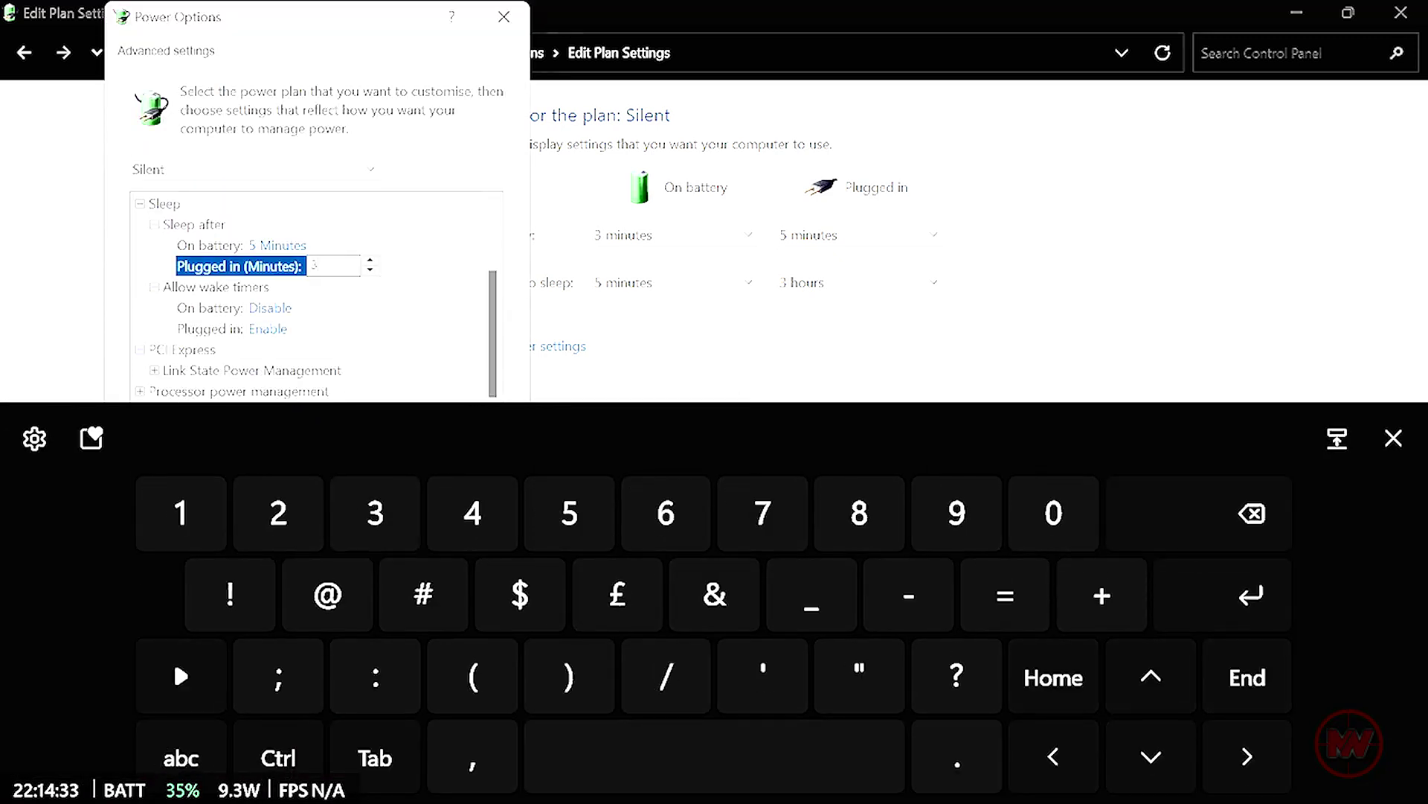
{"action": "type", "text": "30"}
{"action": "key", "text": "Return"}
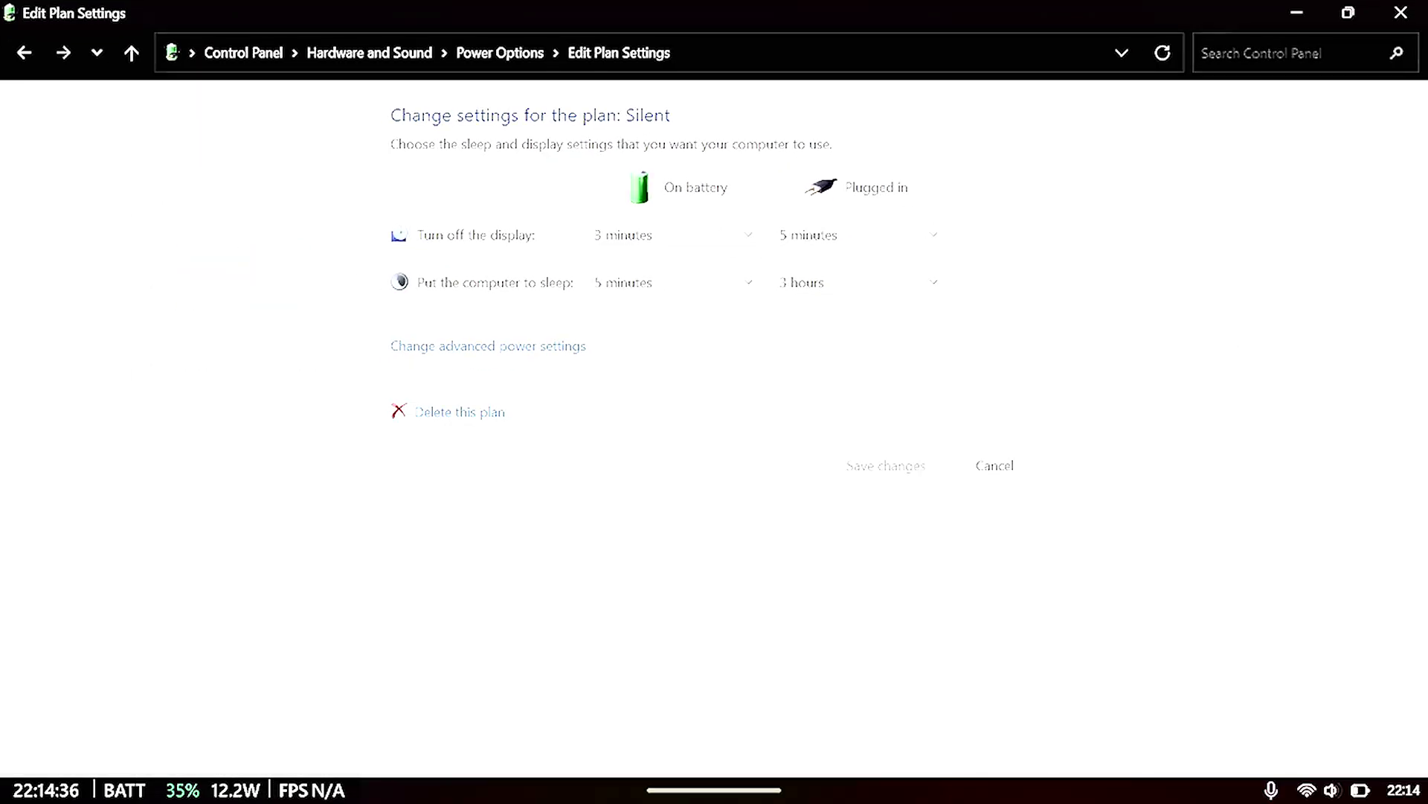
Check the Silent plan's Turn off display after times in its advanced settings, and leave the plan settings.
{"action": "left_click", "coordinate": [488, 345]}
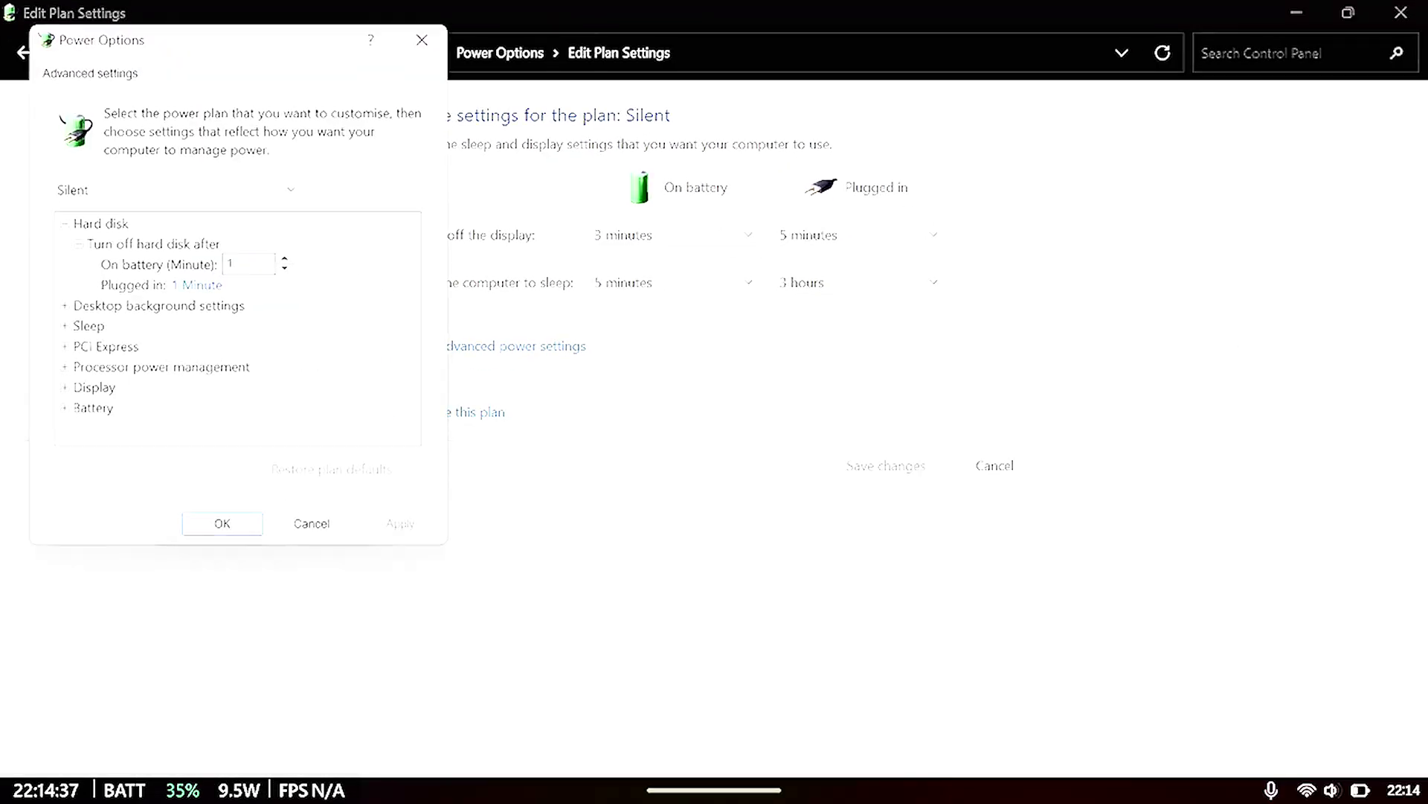
{"action": "left_click", "coordinate": [63, 390]}
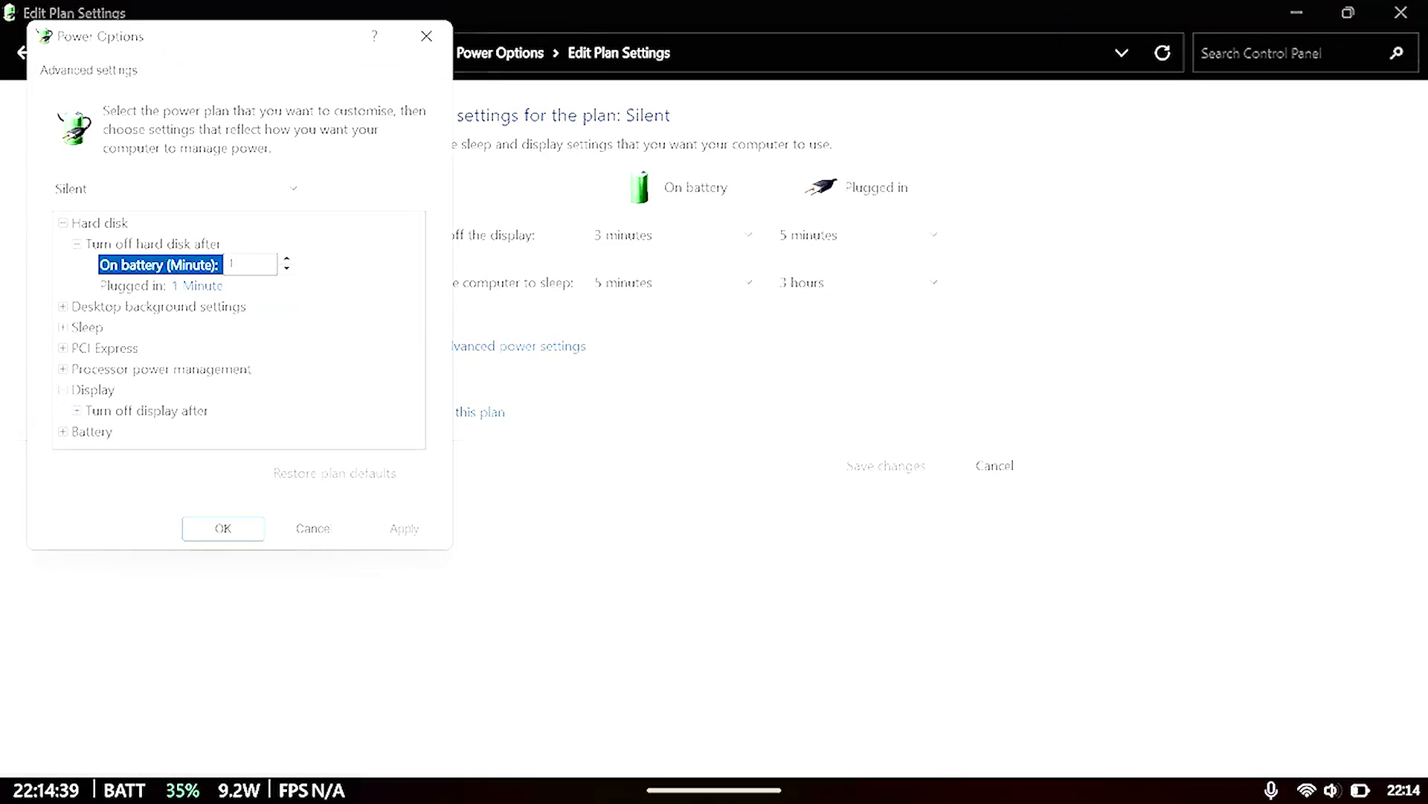
{"action": "left_click", "coordinate": [92, 389]}
{"action": "left_click", "coordinate": [77, 410]}
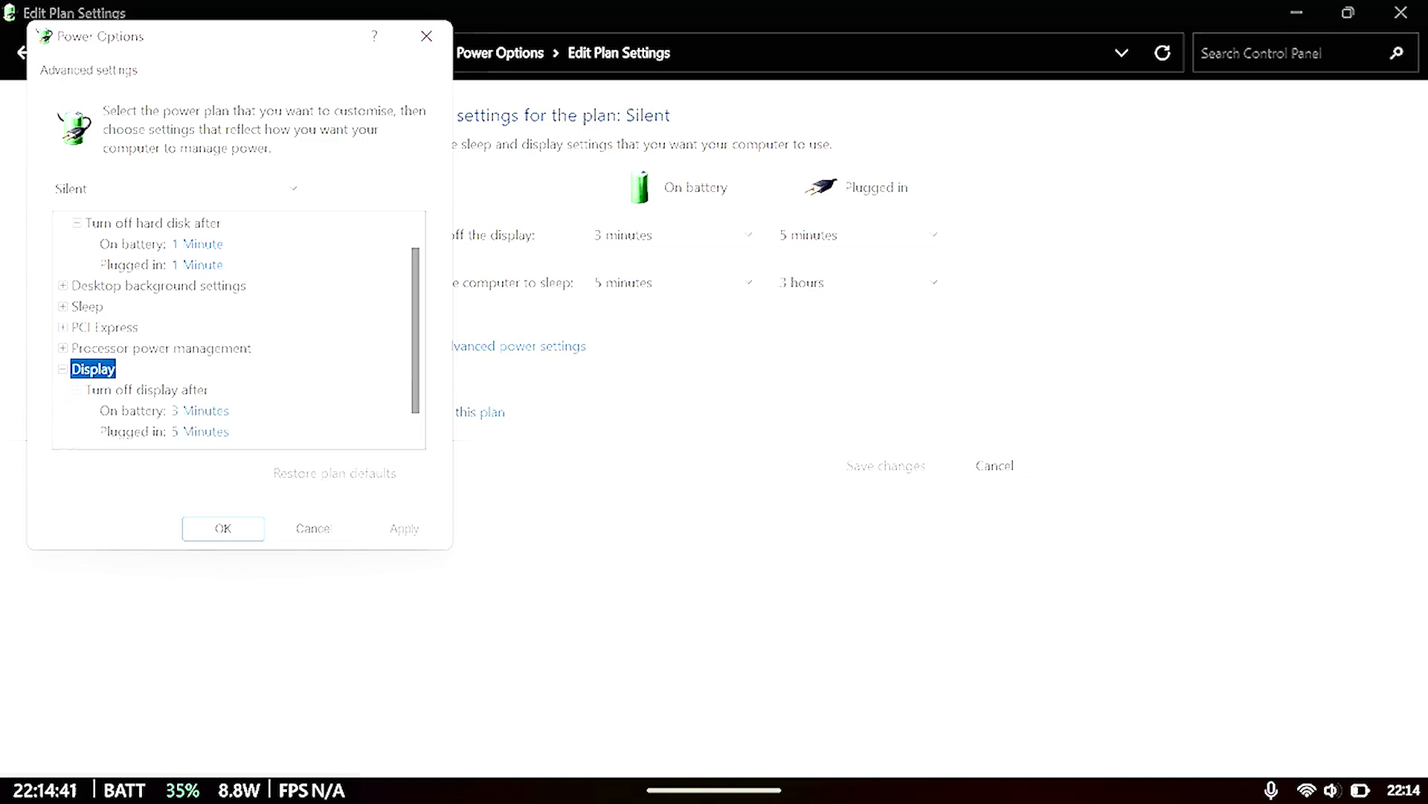
{"action": "key", "text": "Escape"}
{"action": "key", "text": "Escape"}
{"action": "left_click", "coordinate": [24, 52]}
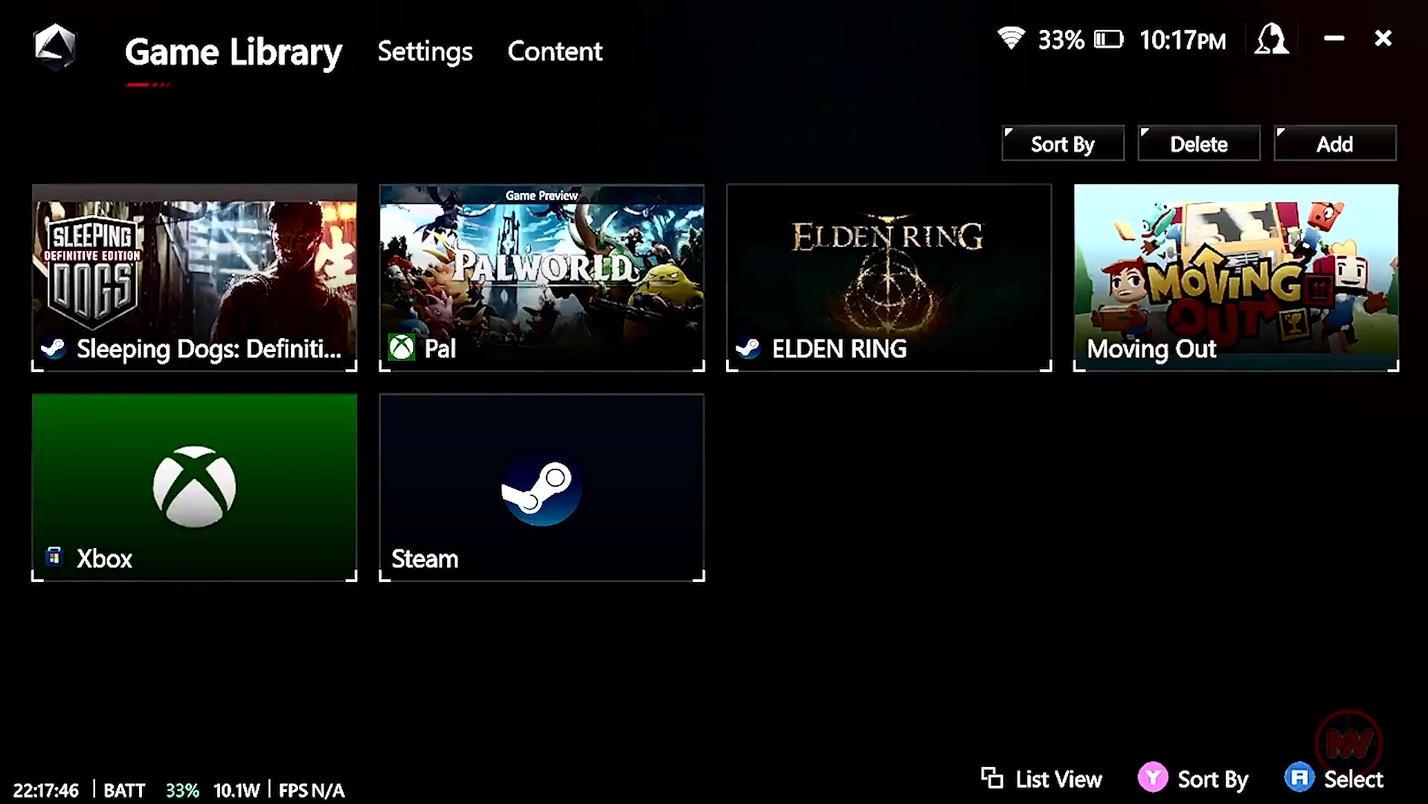
In Armoury Crate SE, go to the Operating Mode settings and open Eco Assist to view the standby and CPU Boost options.
{"action": "key", "text": "ctrl+Tab"}
{"action": "key", "text": "Down"}
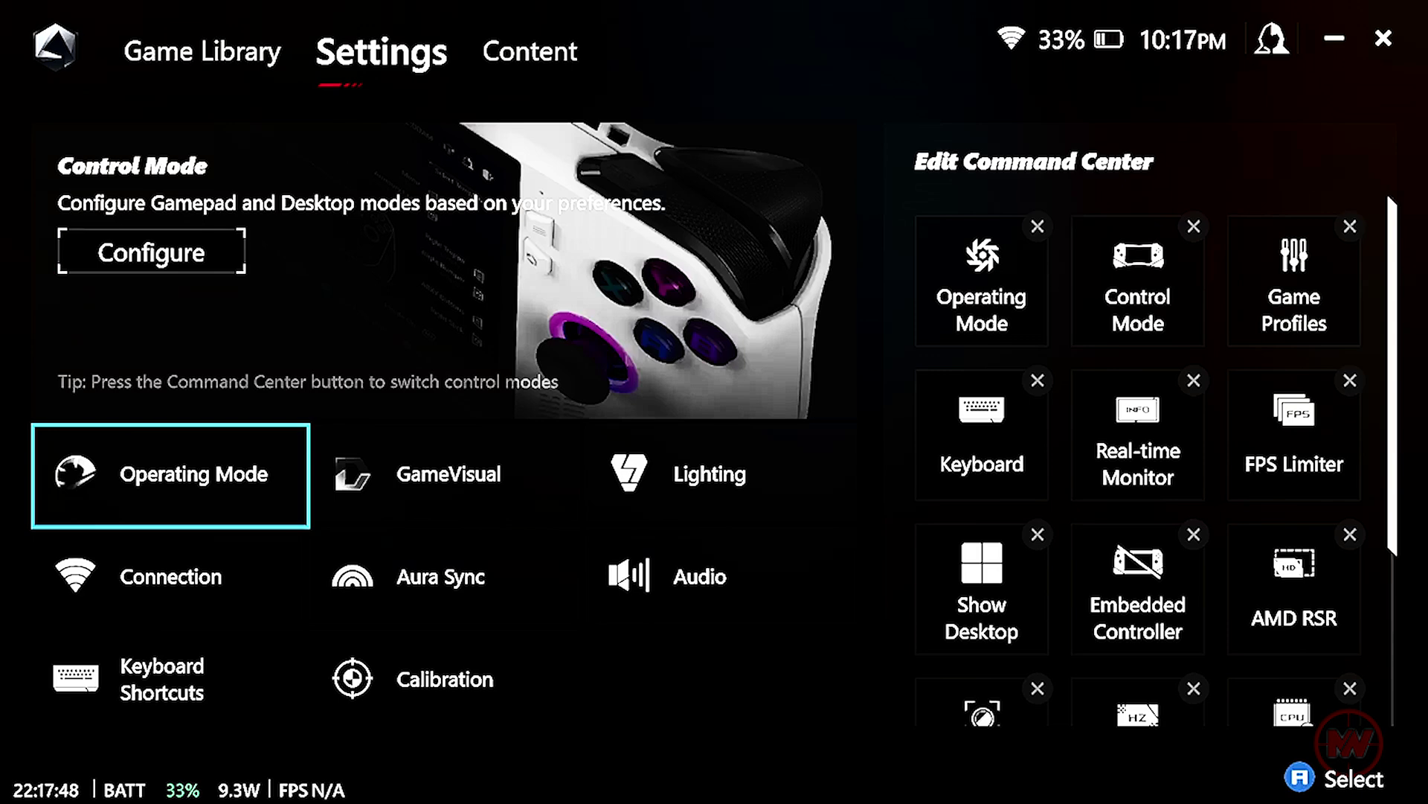
{"action": "key", "text": "Return"}
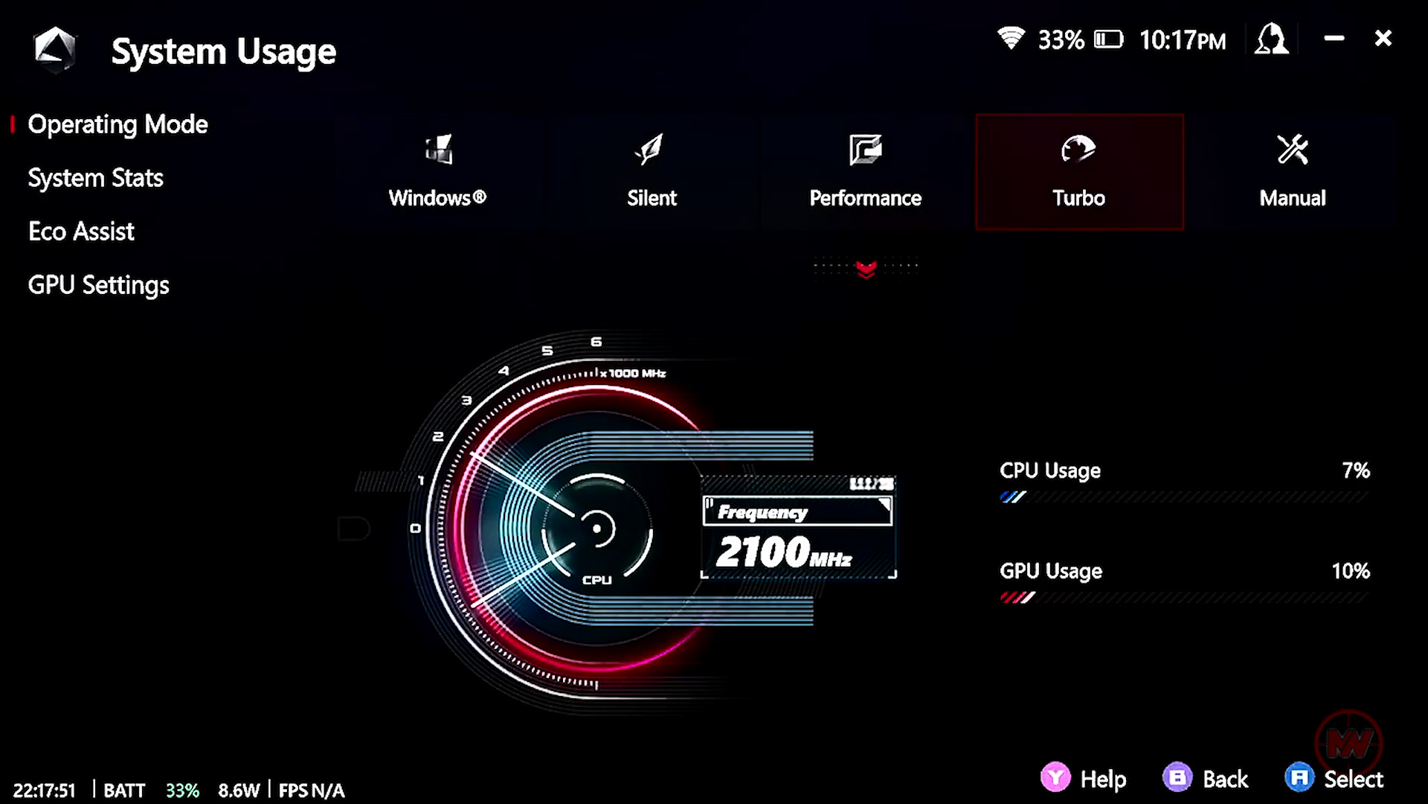
{"action": "key", "text": "Down"}
{"action": "key", "text": "Down"}
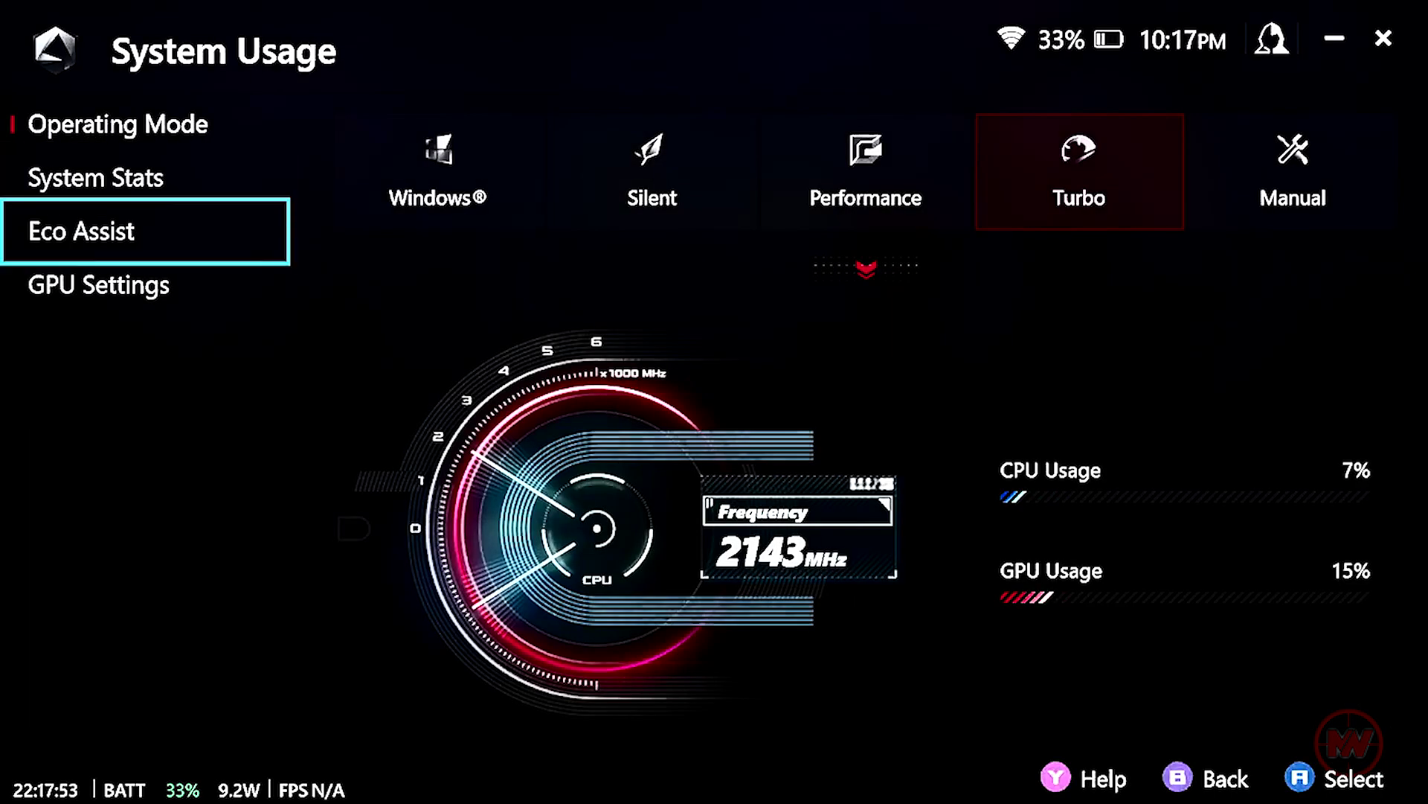
{"action": "key", "text": "Return"}
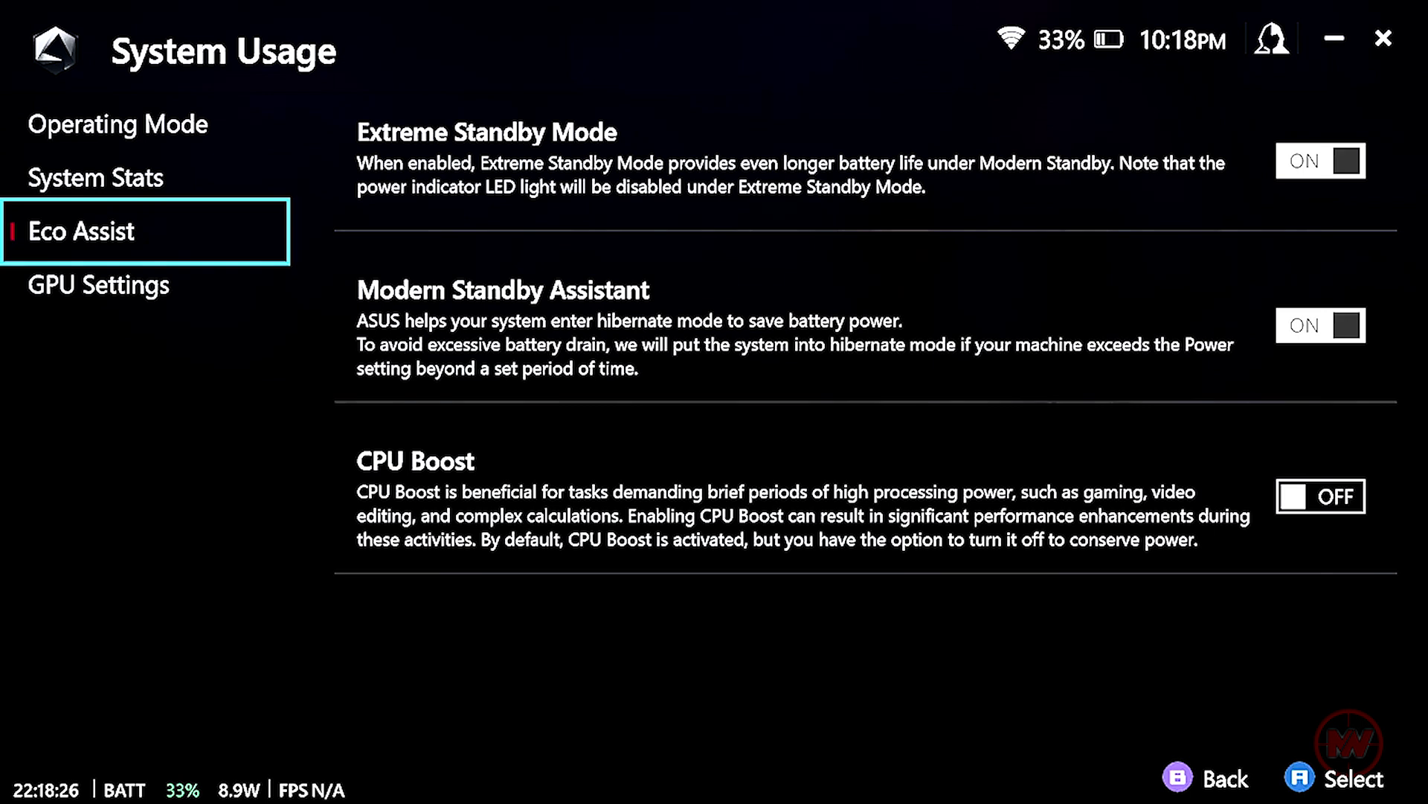
{"action": "key", "text": "Right"}
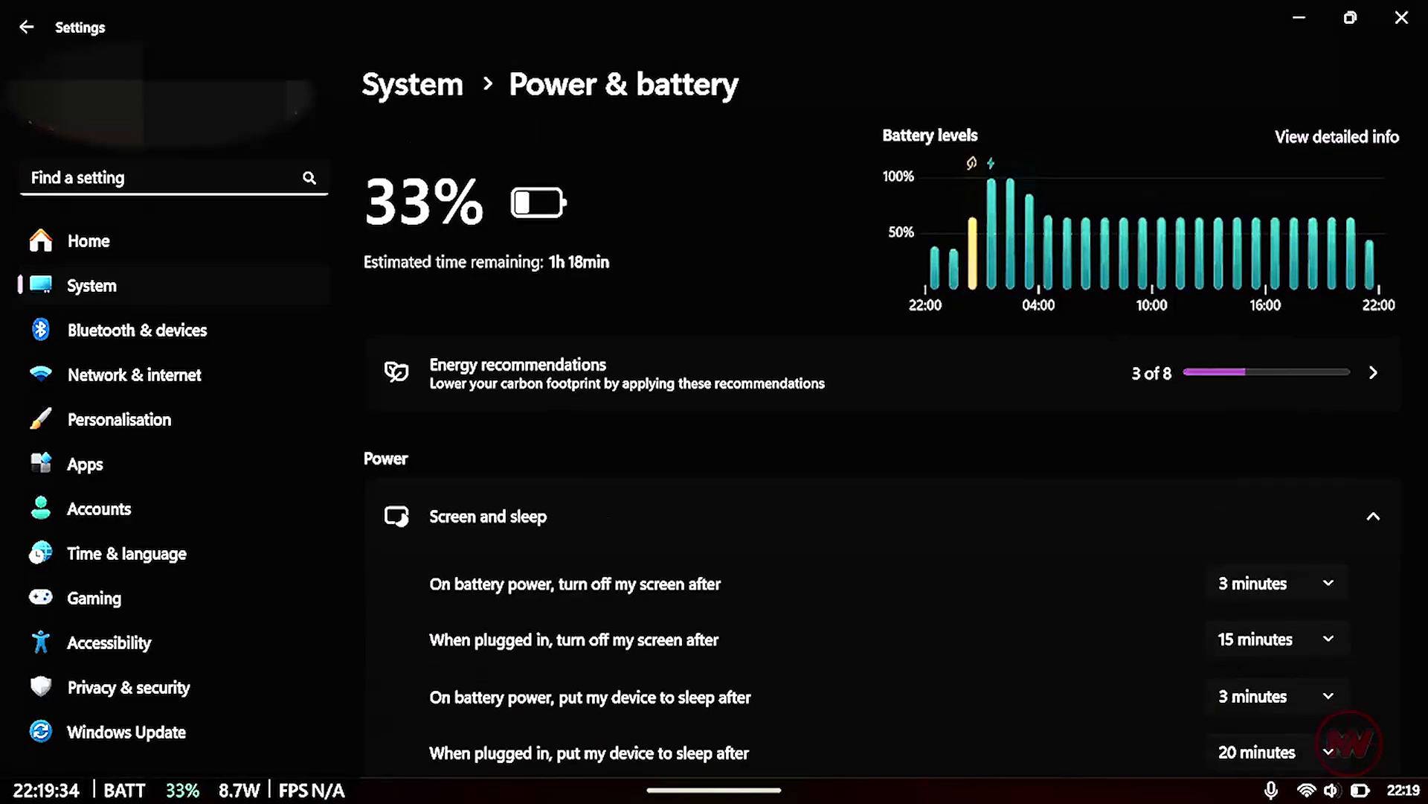
In Windows Settings, review the Screen and sleep timeouts and the power mode on the Power & battery page.
{"action": "scroll", "coordinate": [882, 446], "scroll_direction": "down", "scroll_amount": 3}
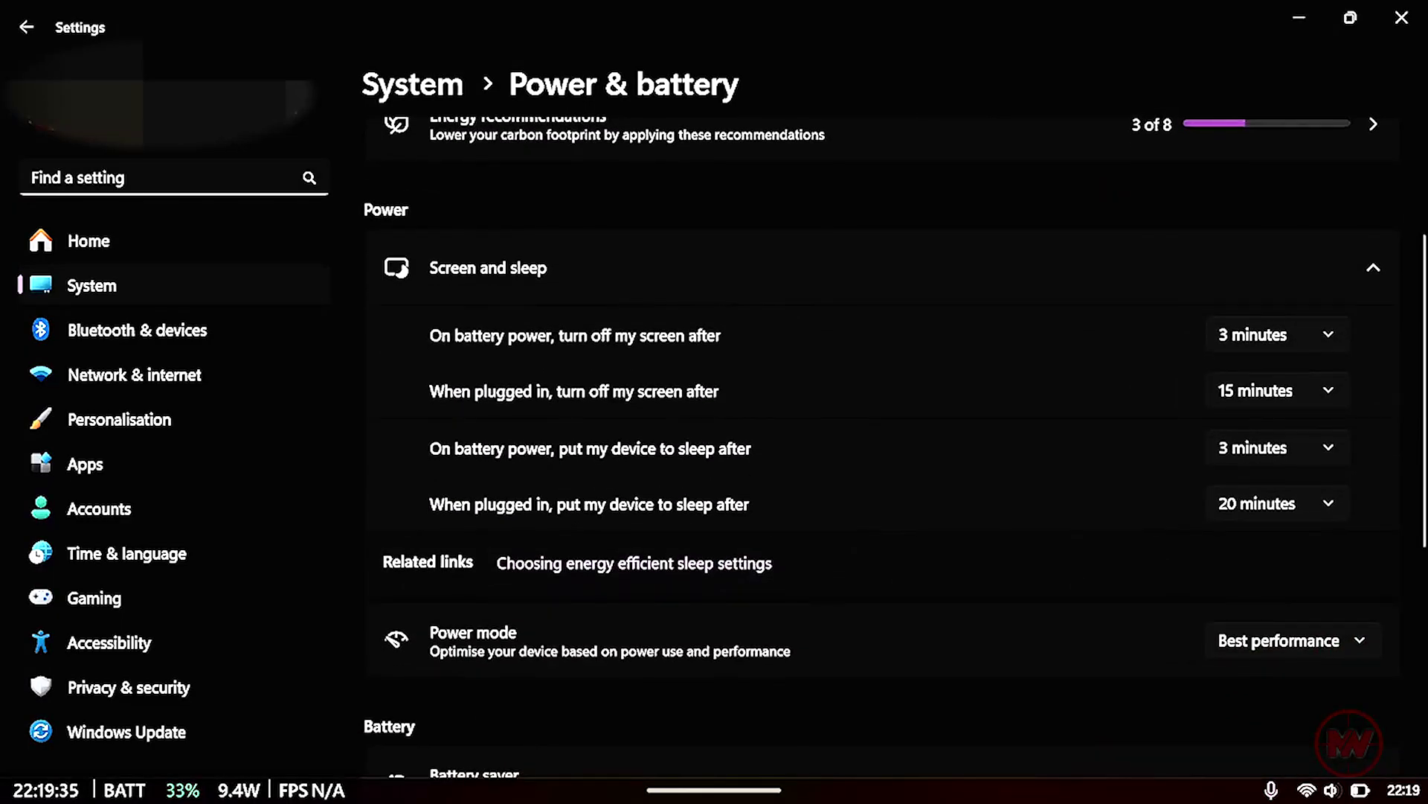
{"action": "scroll", "coordinate": [882, 447], "scroll_direction": "up", "scroll_amount": 3}
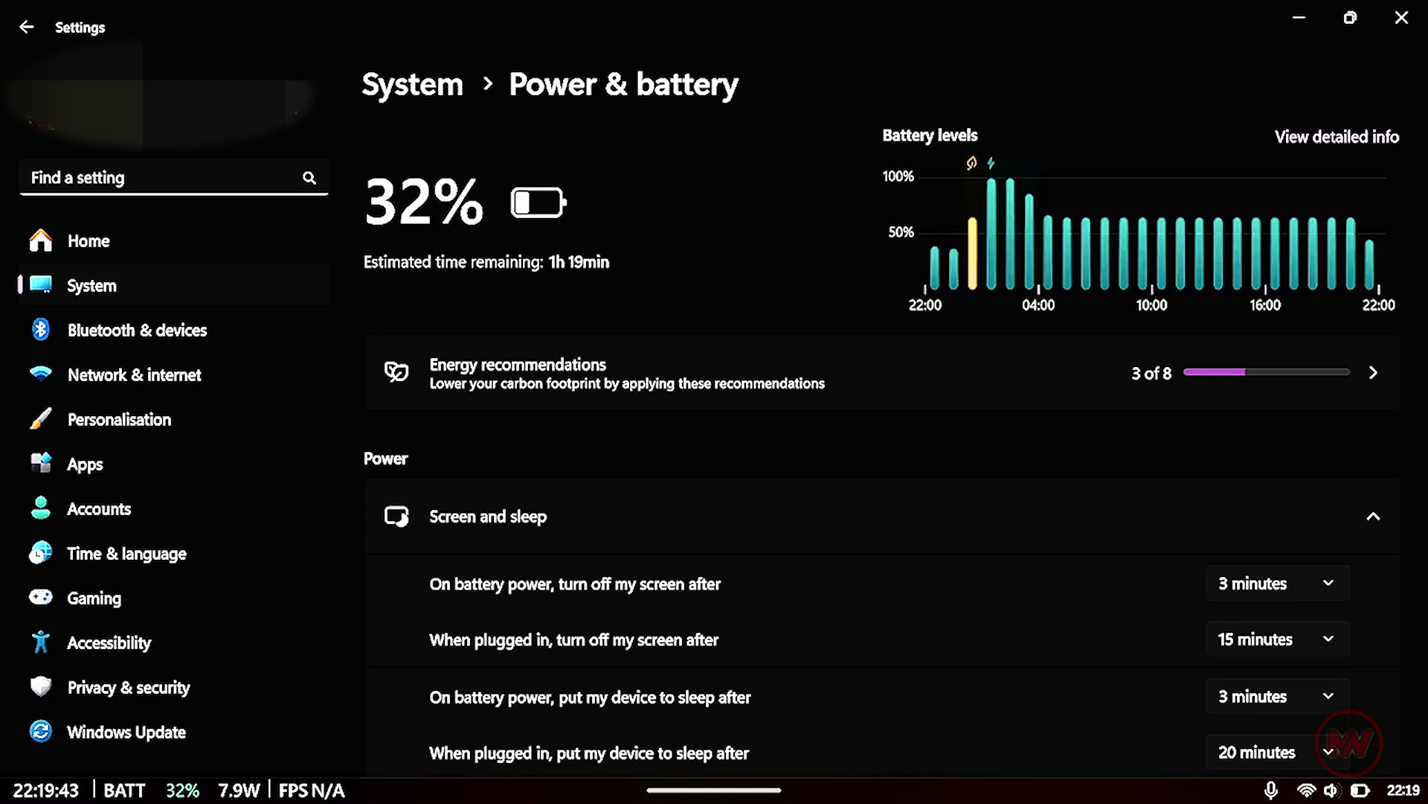
{"action": "scroll", "coordinate": [881, 446], "scroll_direction": "down", "scroll_amount": 6}
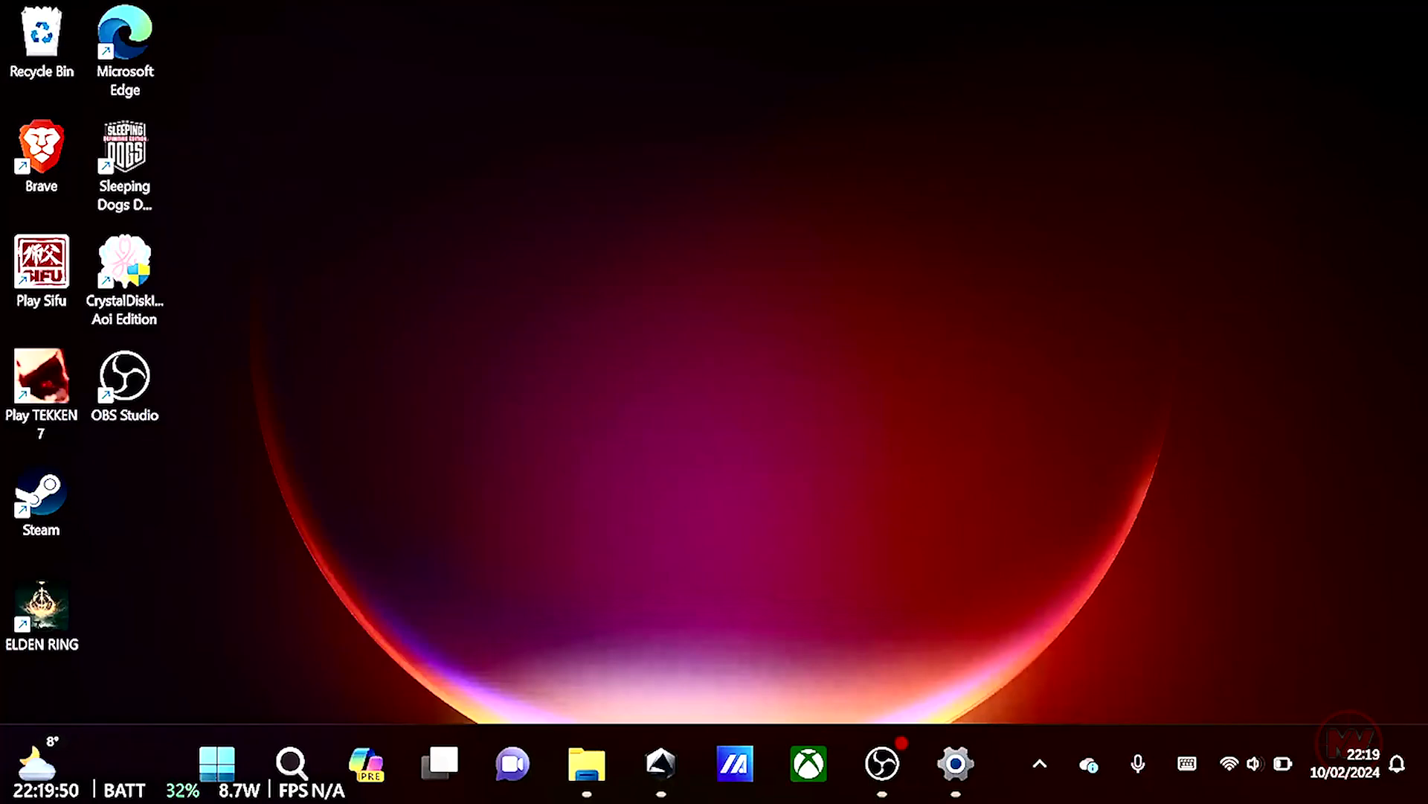